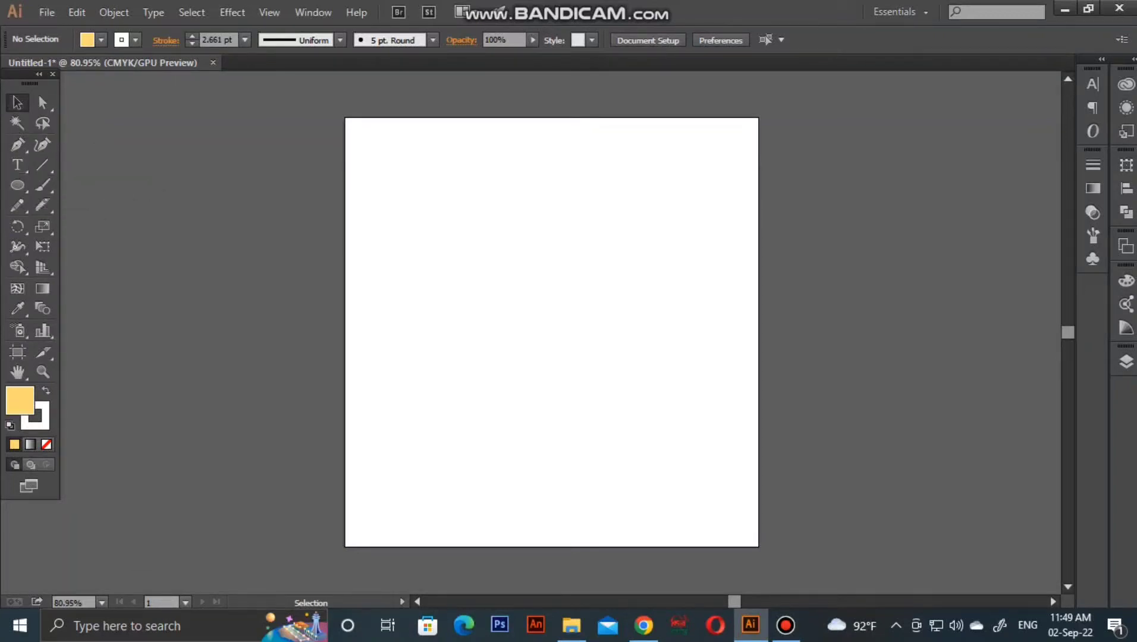
- Change the default fill colour from pale yellow to black (000000)
double_click(19, 400)
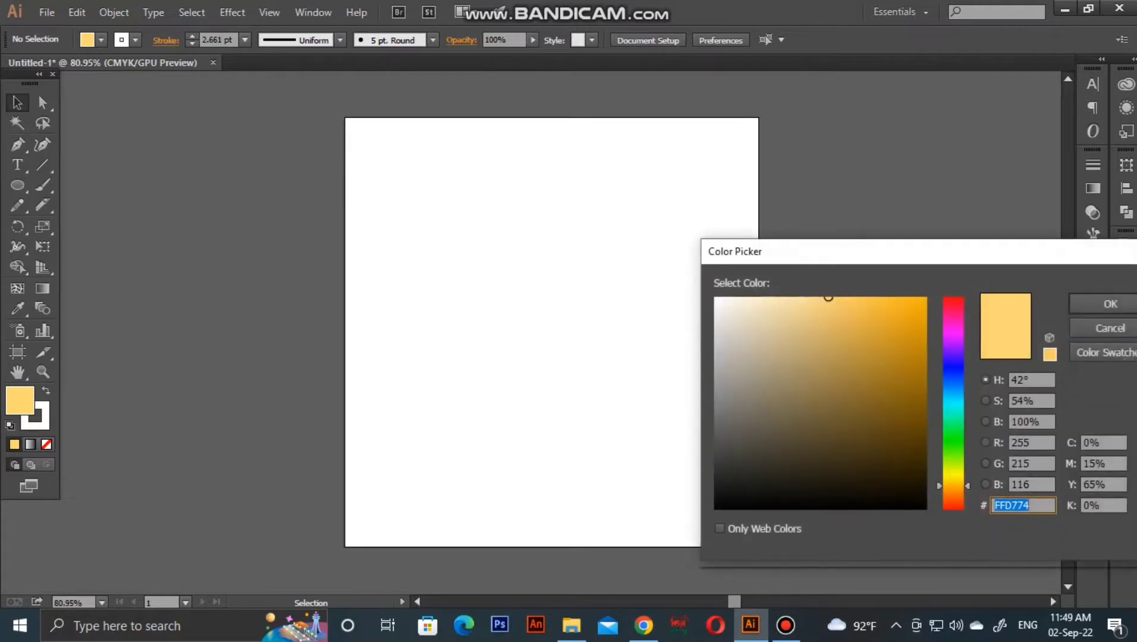
text(000000)
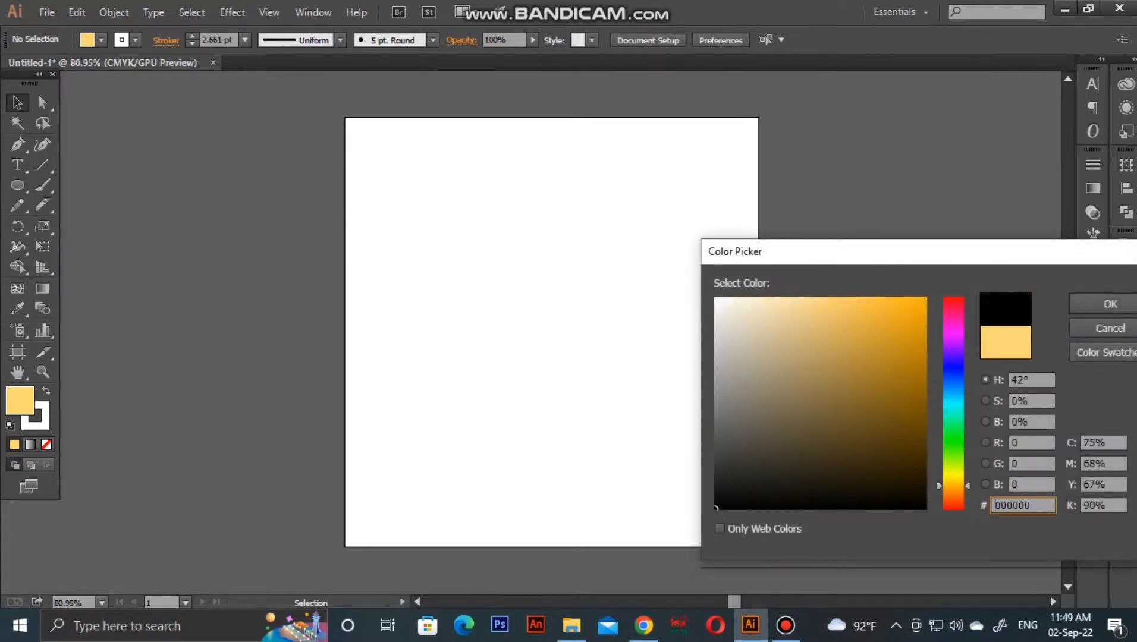
key(Return)
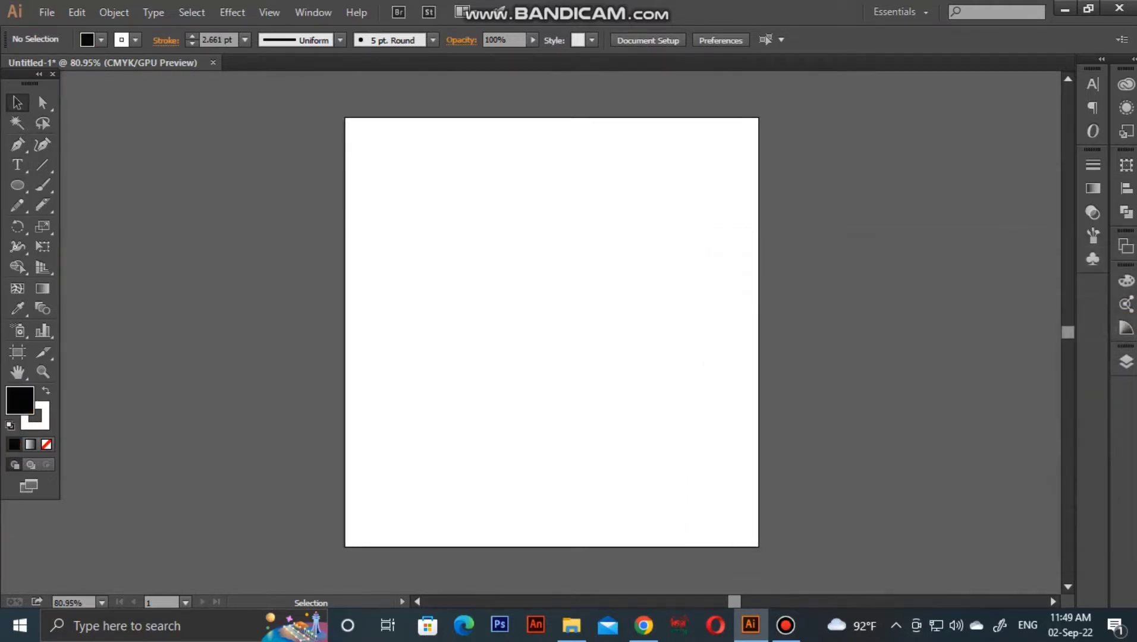
- Place the word DESIGN on the artboard as black Franklin Gothic Heavy 79.63 pt text
click(17, 165)
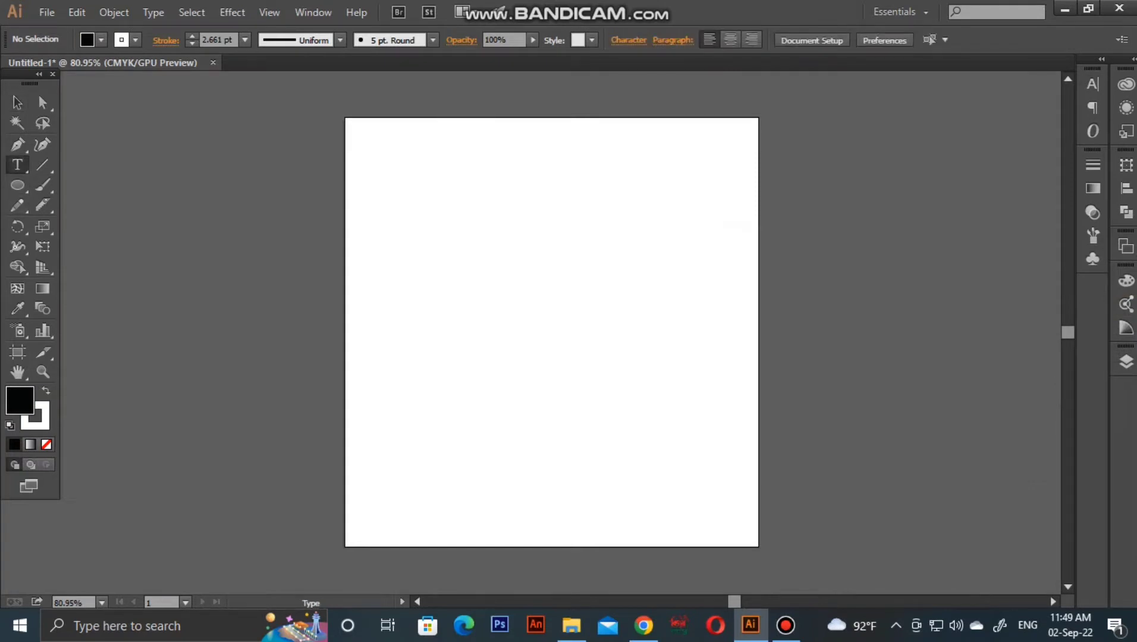
click(474, 285)
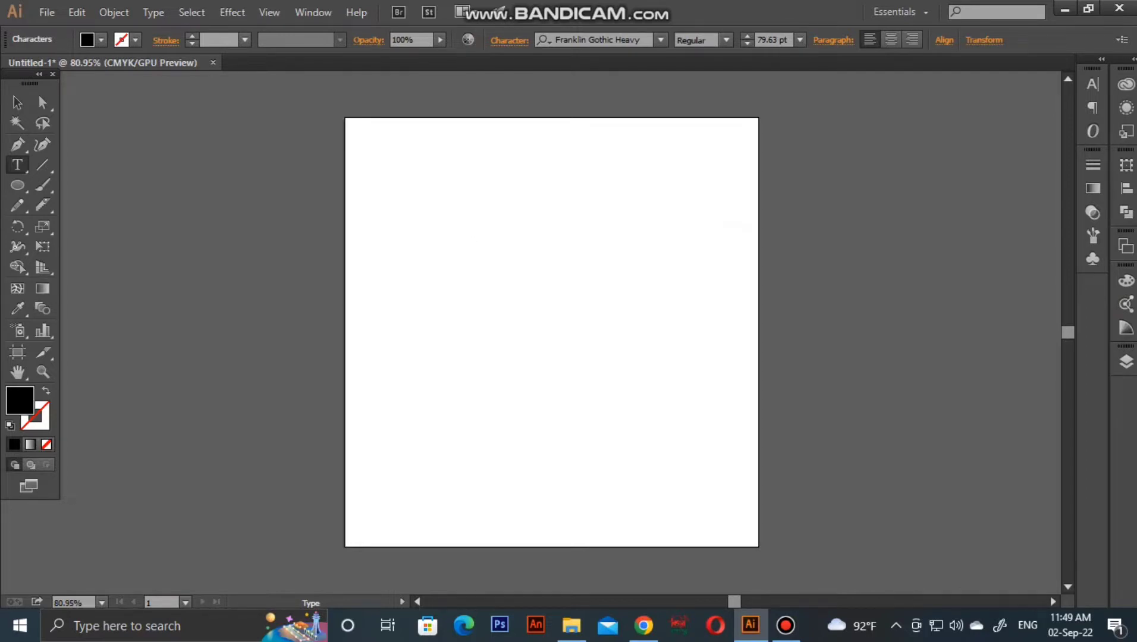
text(DE)
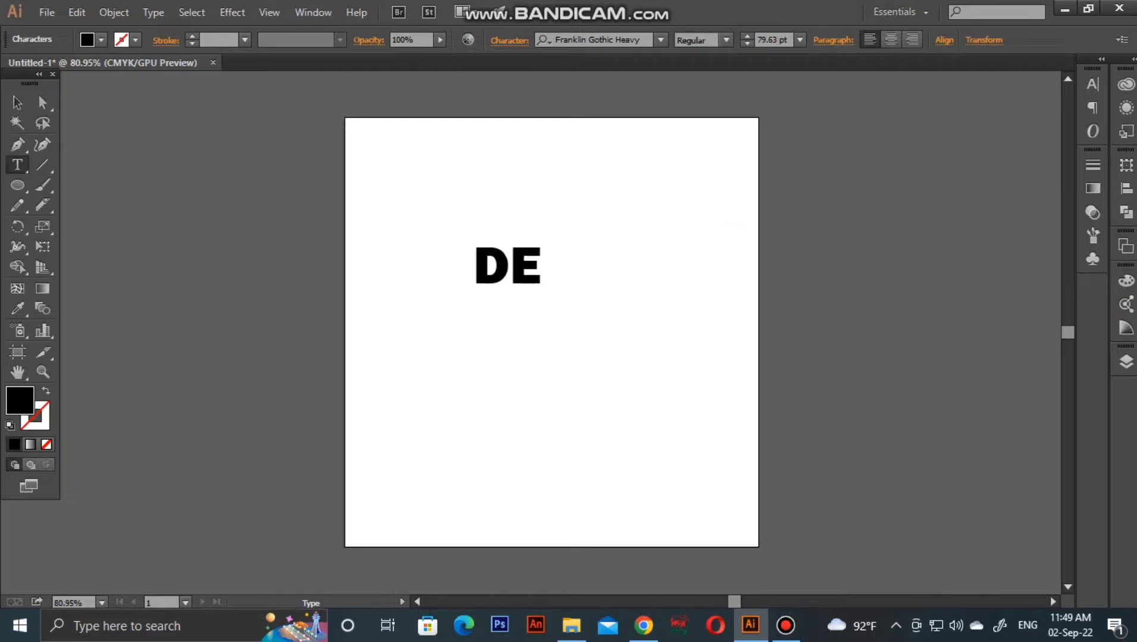
text(SIGN)
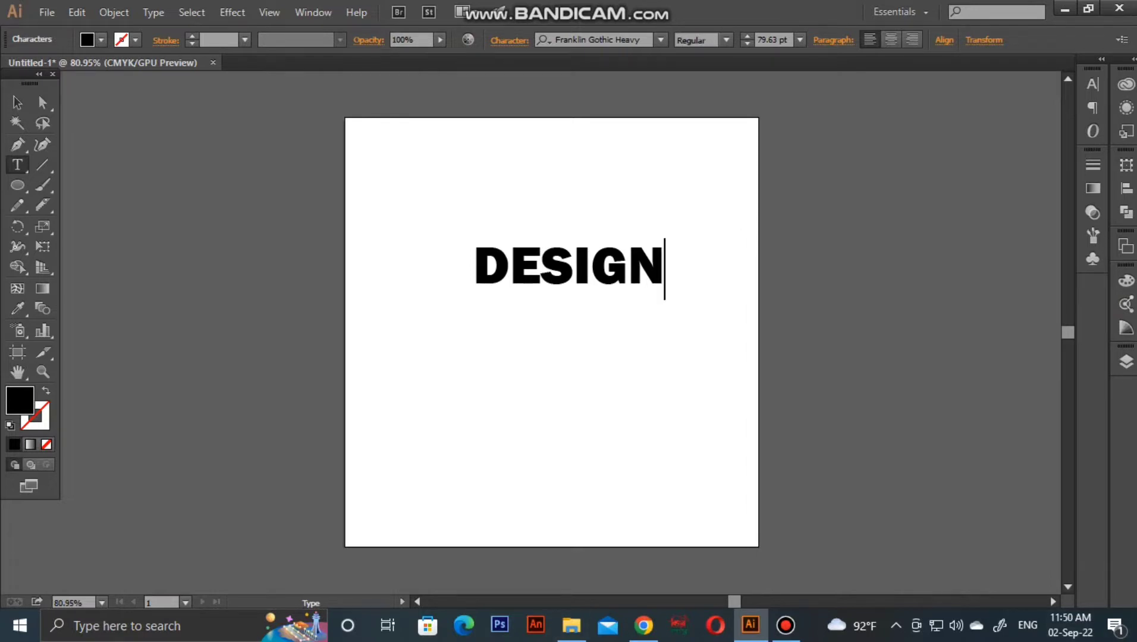
key(Escape)
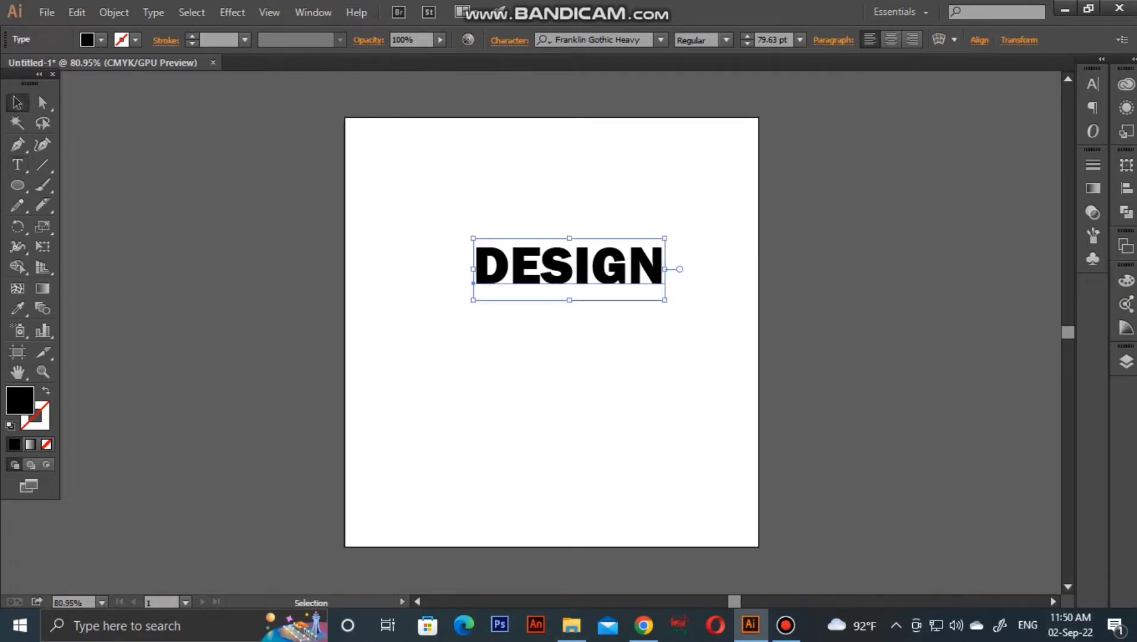
- Move DESIGN up and left, and set its outline colour to white (FFFFFF)
drag(569, 265, 548, 227)
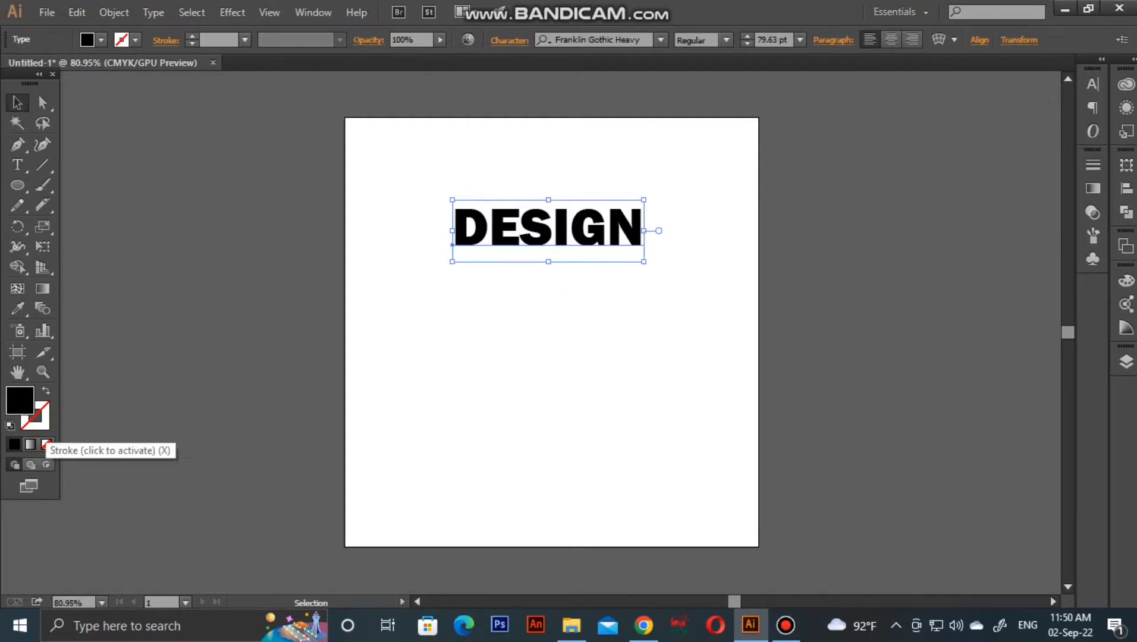
click(41, 427)
double_click(40, 427)
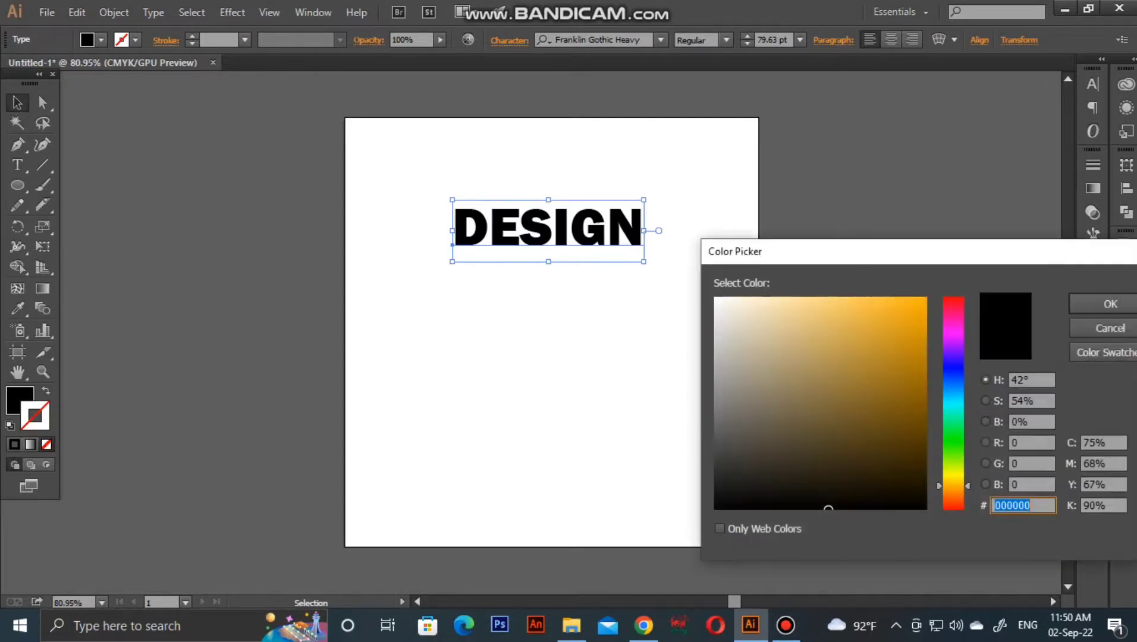
text(ffffff)
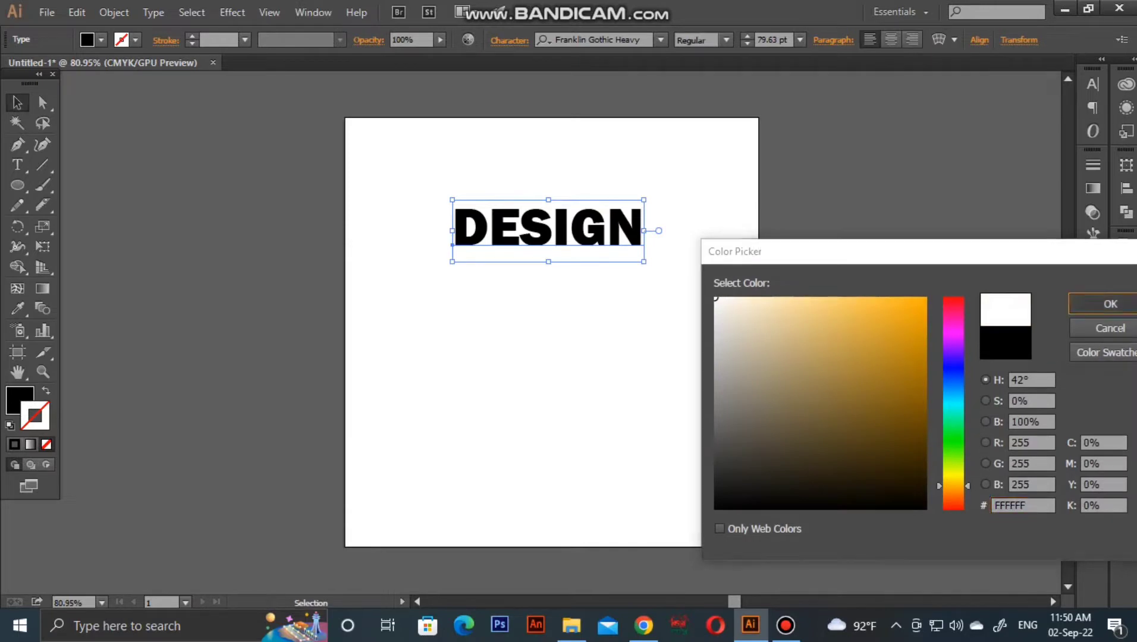
click(1111, 304)
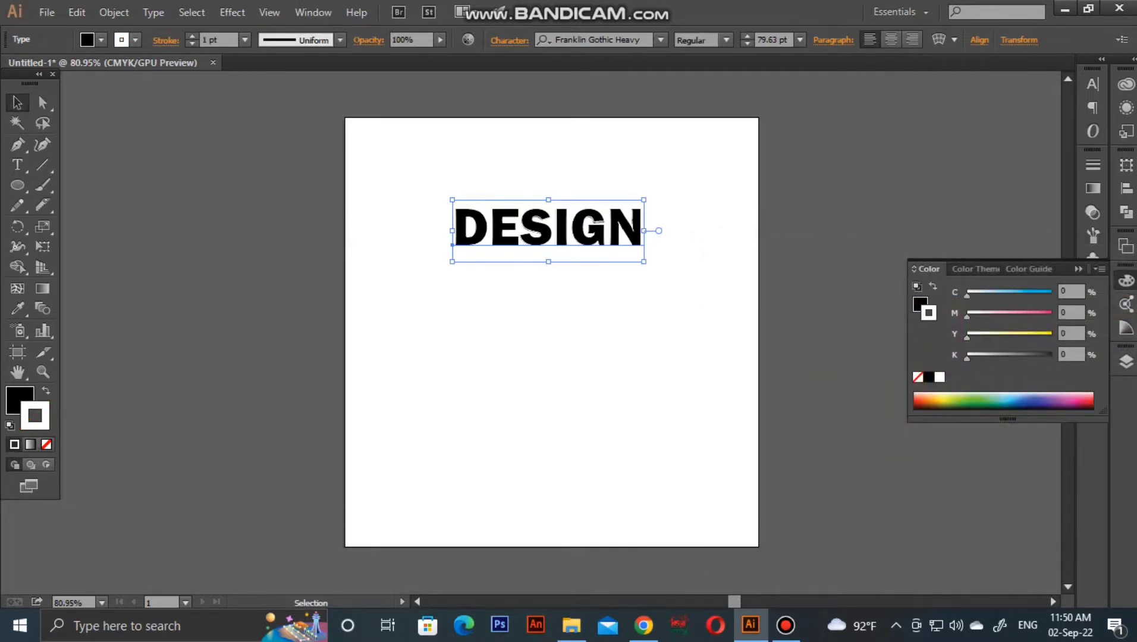
- Raise the DESIGN outline stroke weight from 1 pt to 2 pt
click(166, 39)
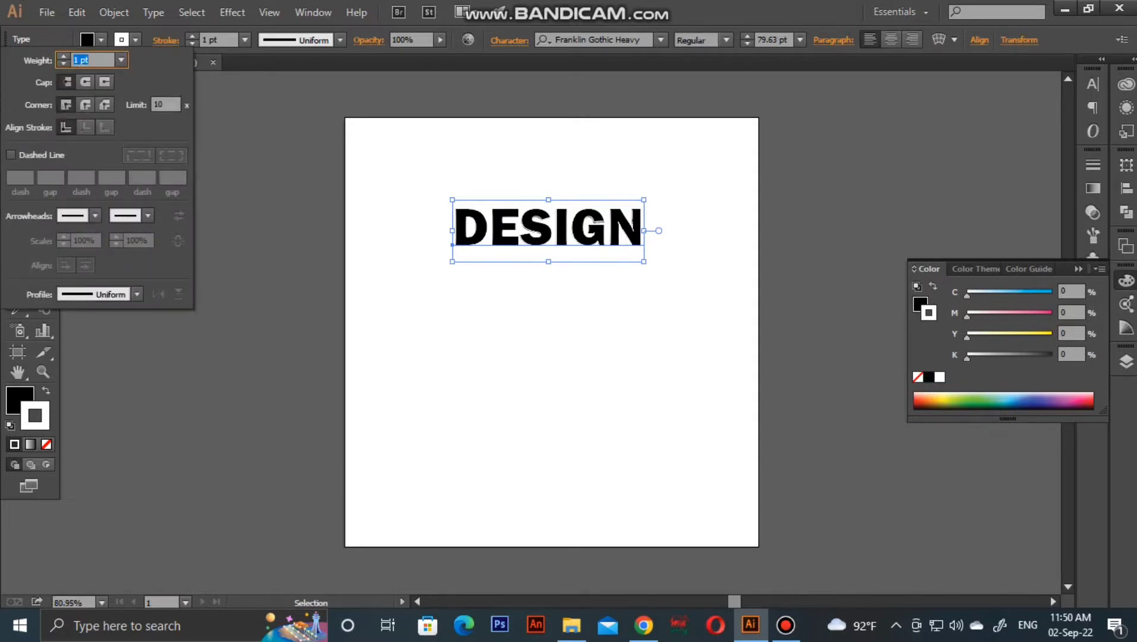
text(0)
key(Return)
key(Up)
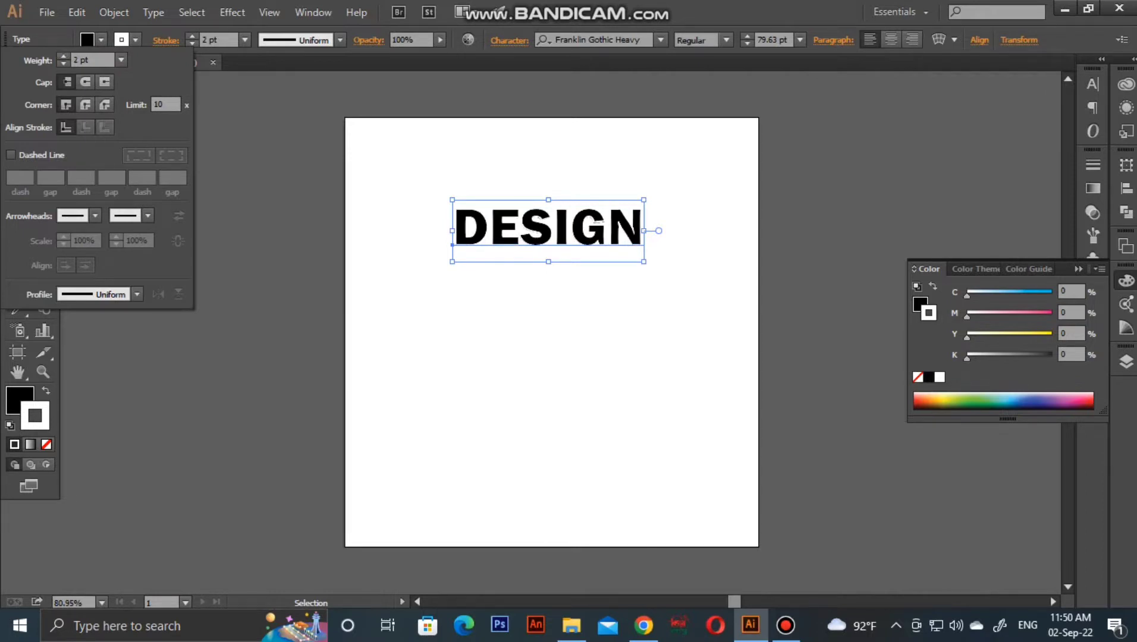
key(Escape)
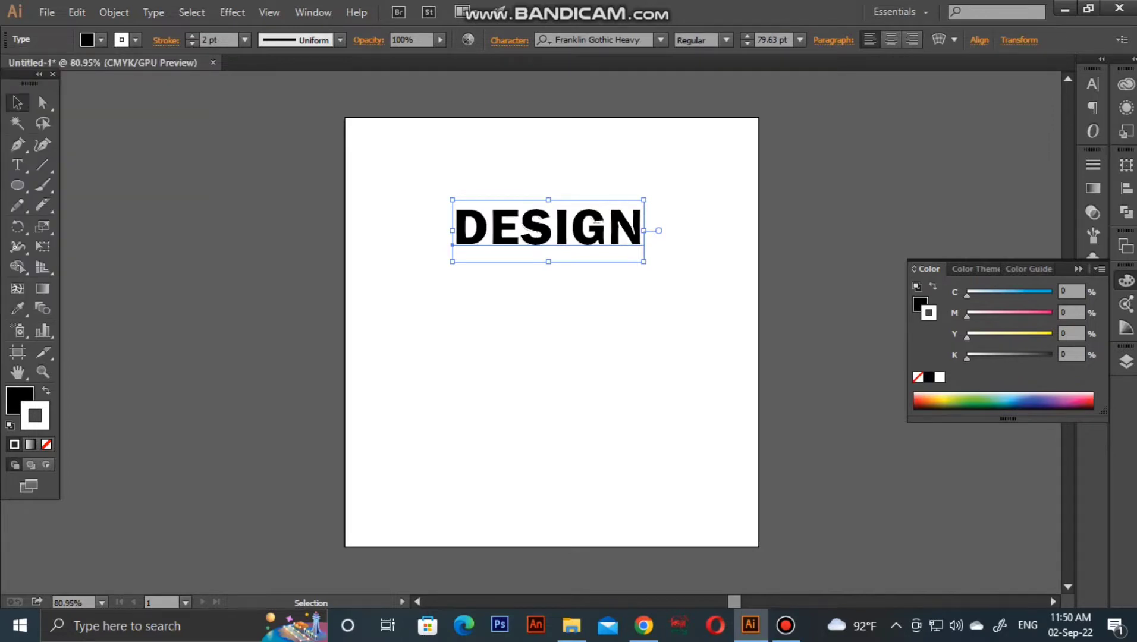
key(ctrl)
key(ctrl)
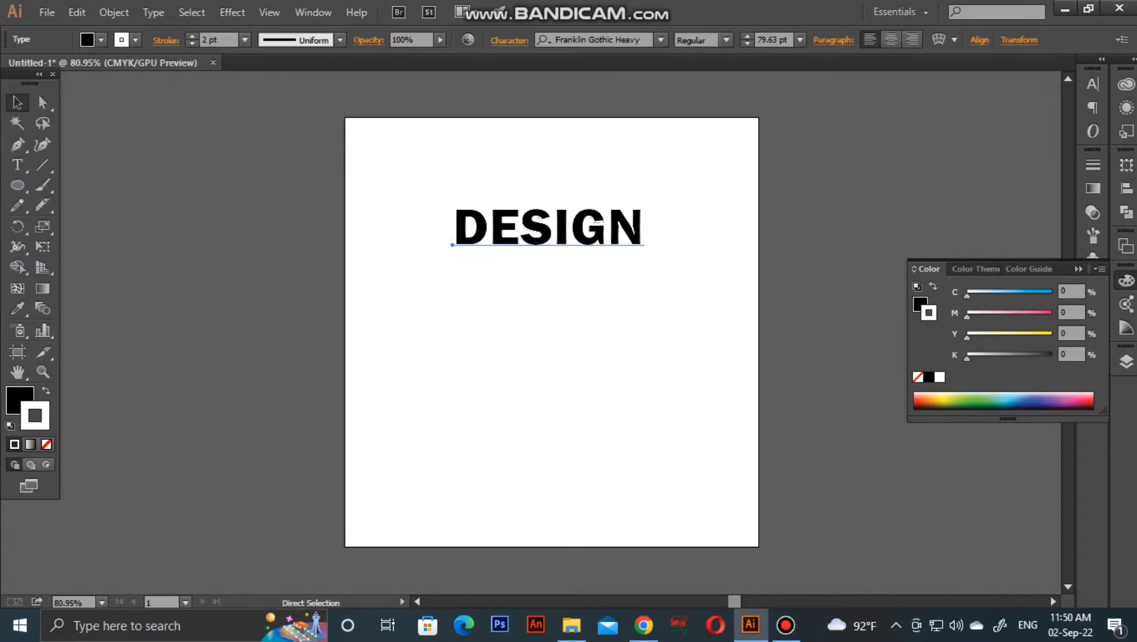
key(ctrl)
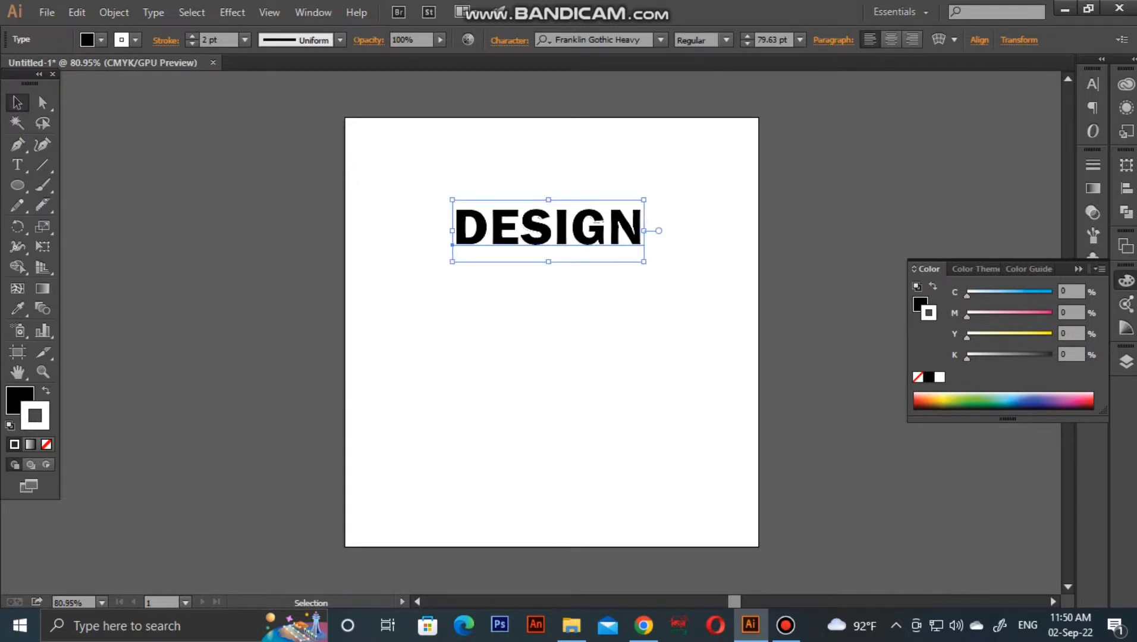
- Add a 90°-rotated DESIGN copy on the right and a horizontal copy lower down
drag(648, 197, 580, 328)
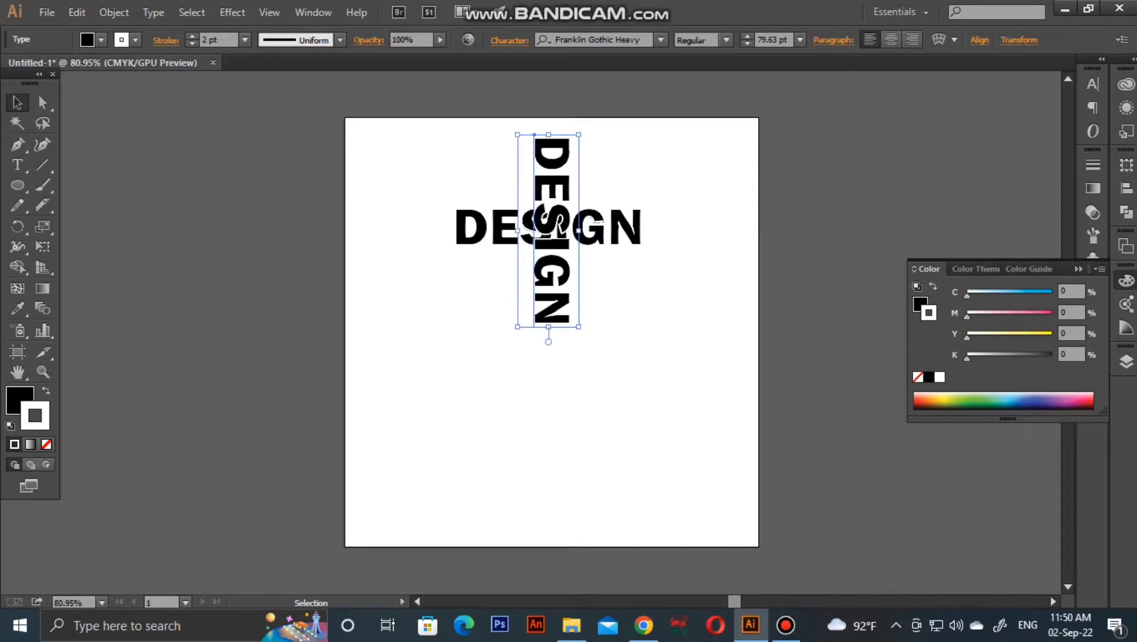
drag(534, 134, 642, 244)
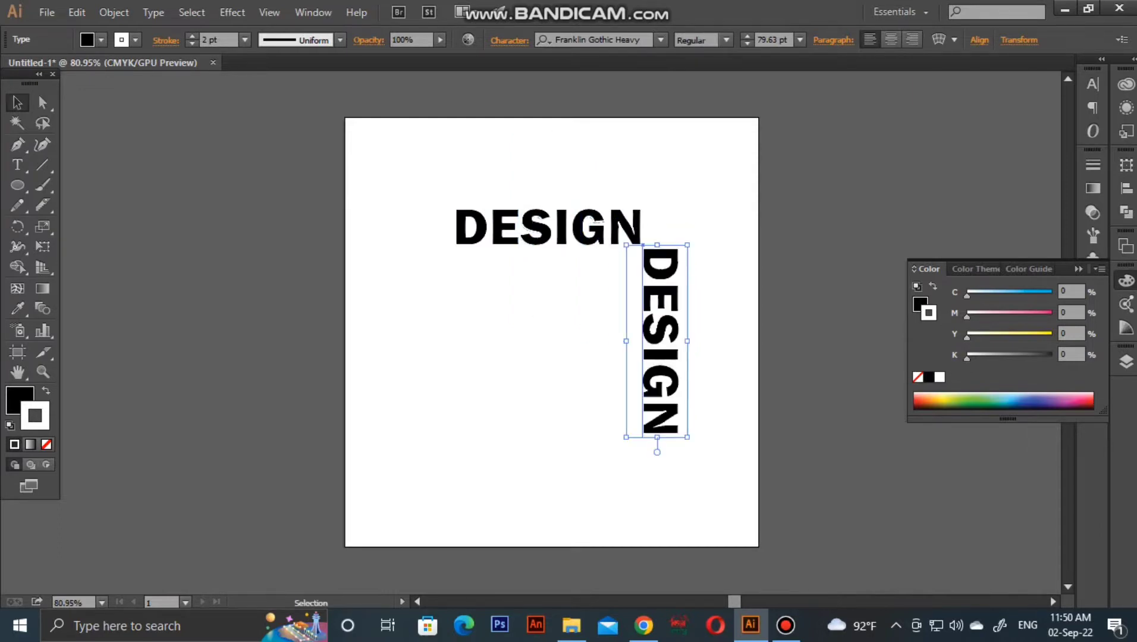
key(ctrl+shift+a)
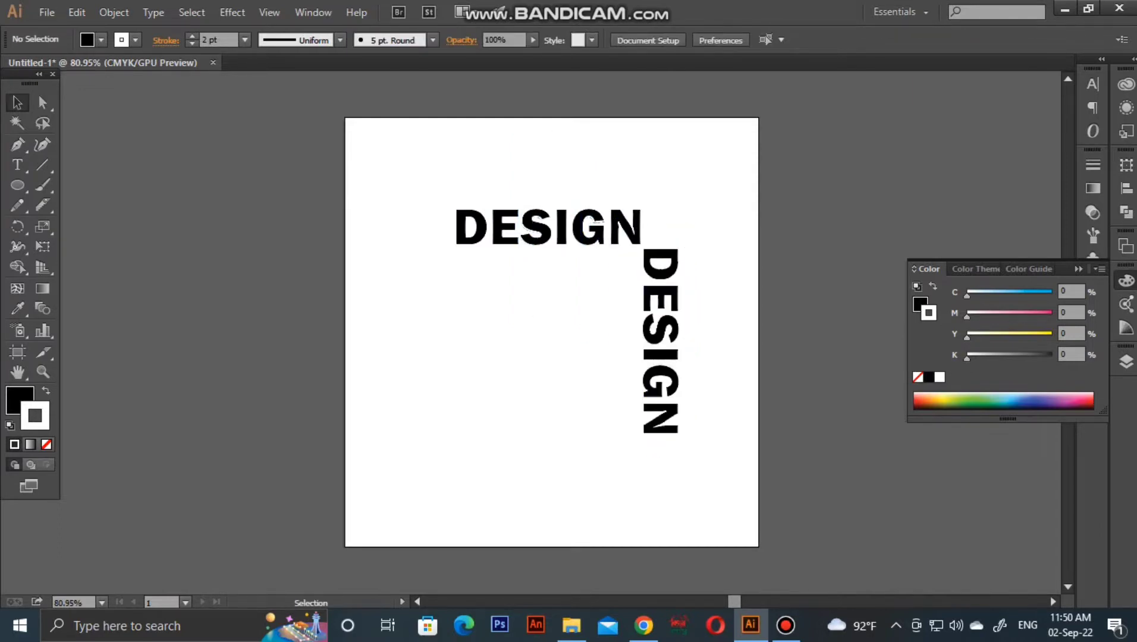
click(595, 222)
drag(596, 222, 598, 446)
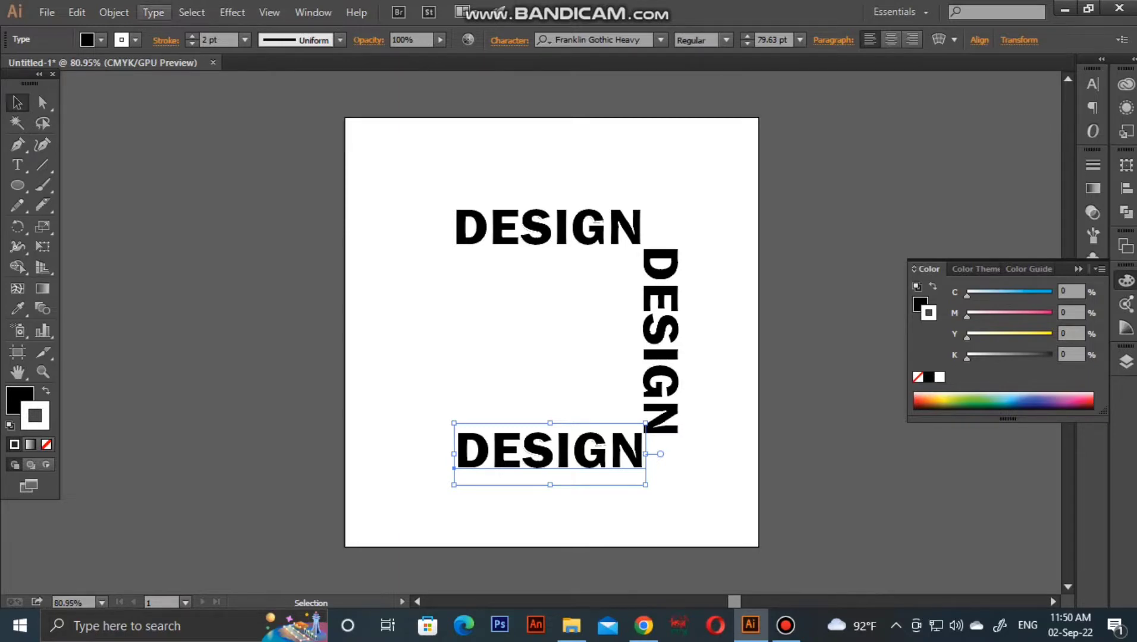
- Rotate the bottom DESIGN 180° beneath the square and copy the vertical DESIGN to the left
click(113, 12)
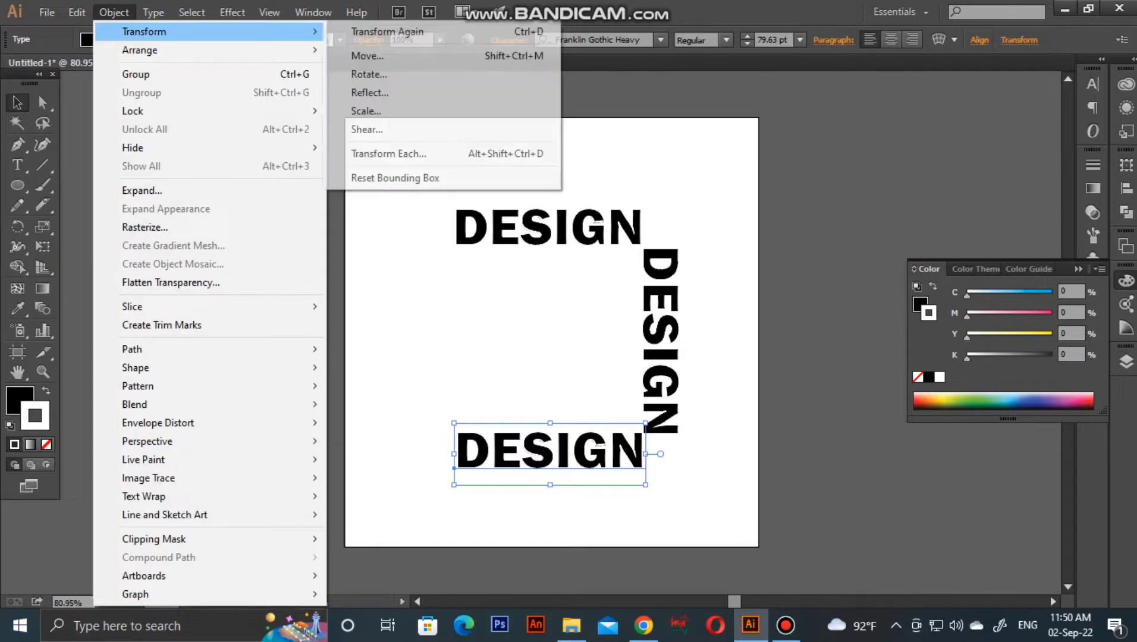
key(Escape)
key(Escape)
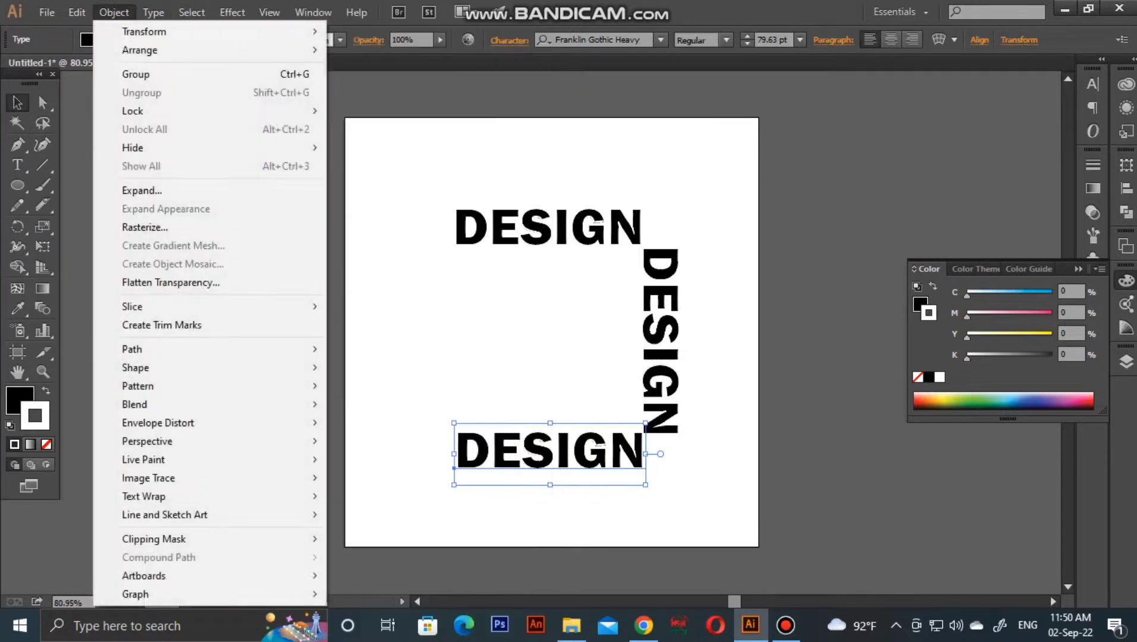
click(113, 12)
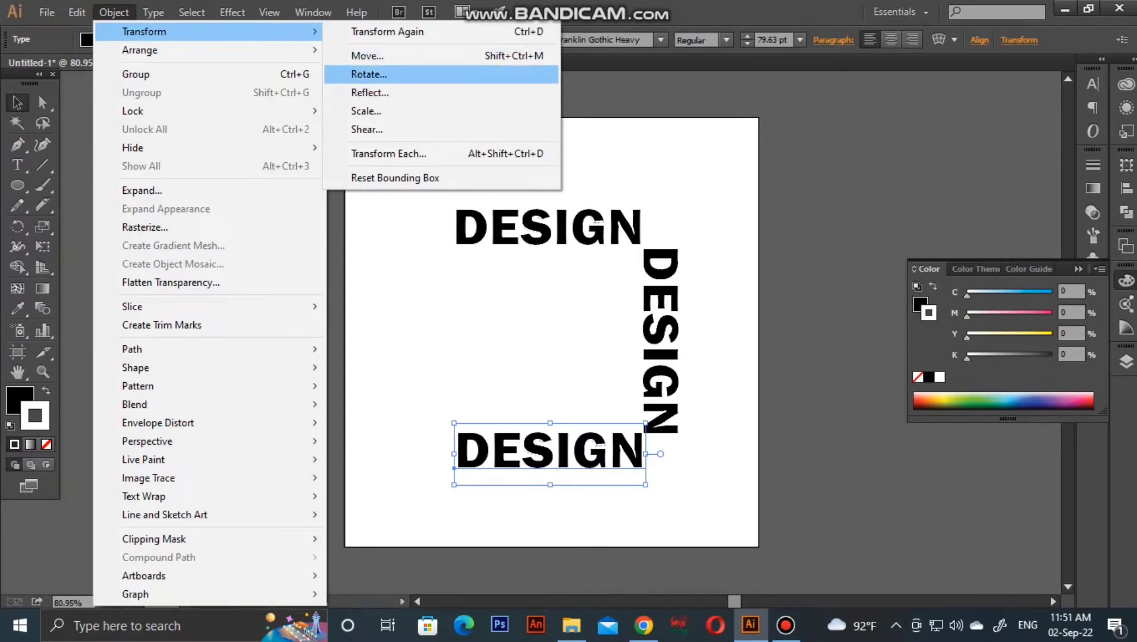
click(369, 74)
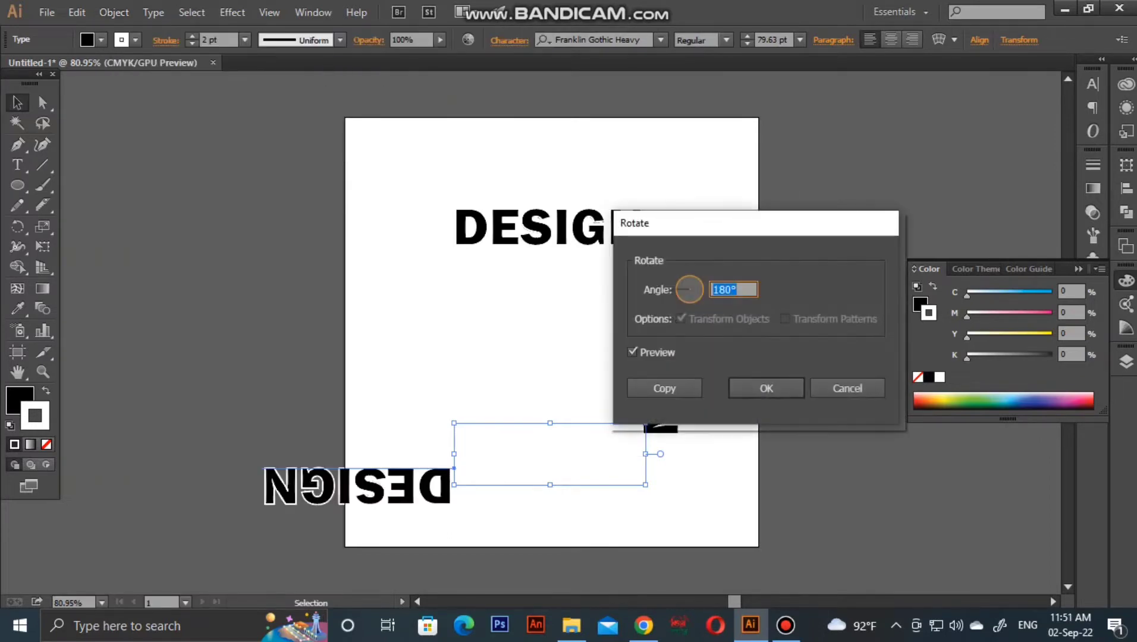
click(767, 388)
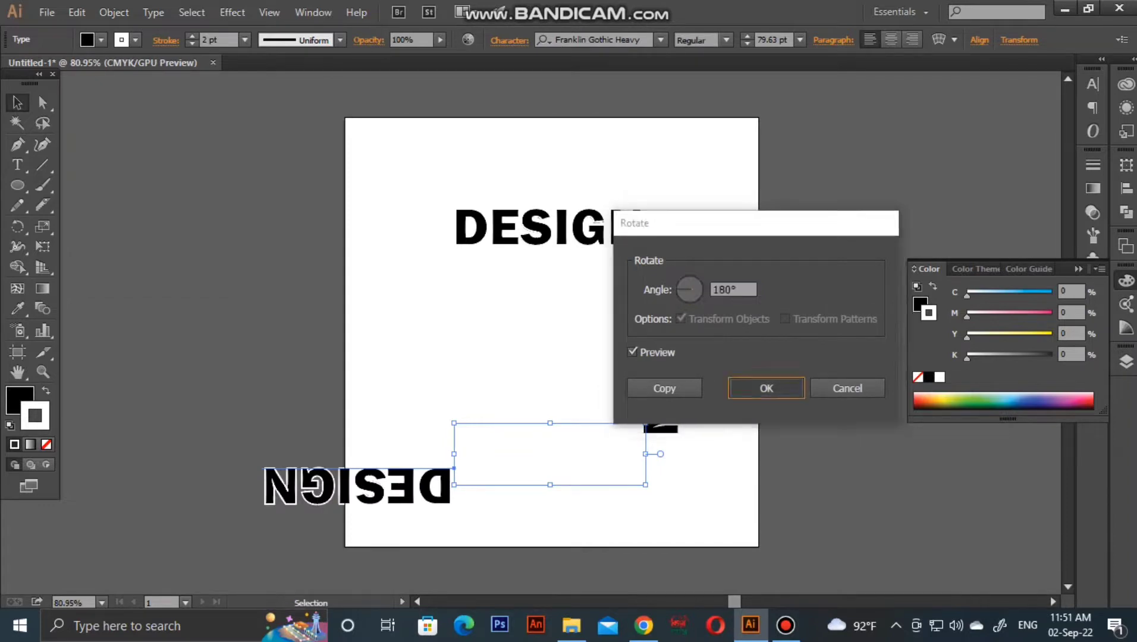
mouse_move(453, 452)
mouse_down()
mouse_move(590, 427)
mouse_move(641, 431)
mouse_up()
drag(643, 247, 409, 246)
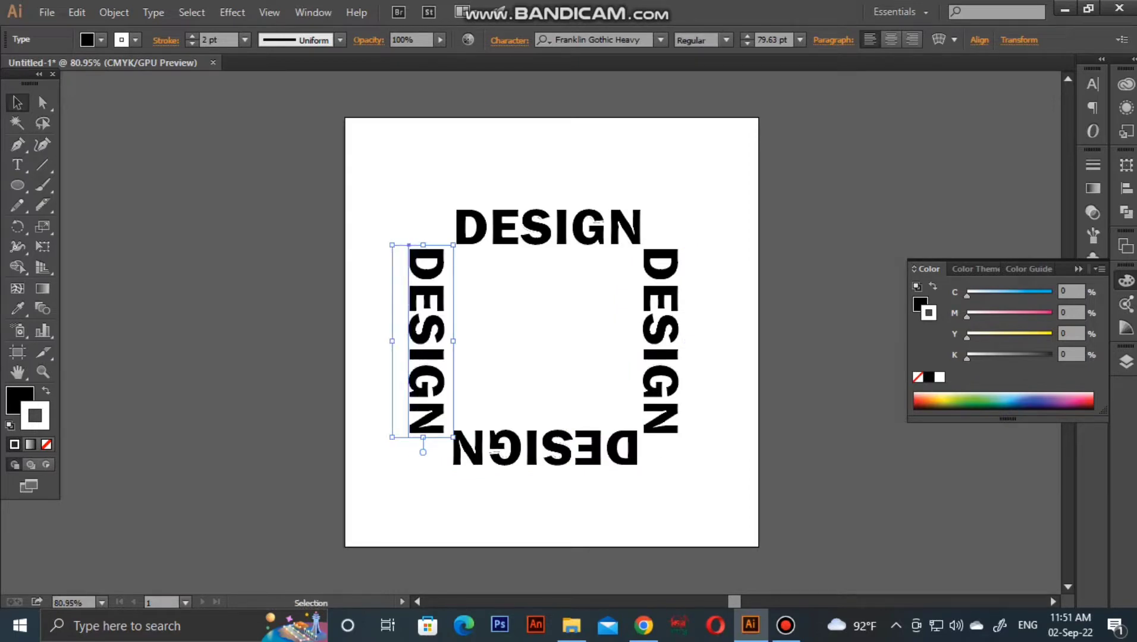
- Flip the left DESIGN 180° and left-align the top and bottom DESIGN words
drag(423, 452, 423, 230)
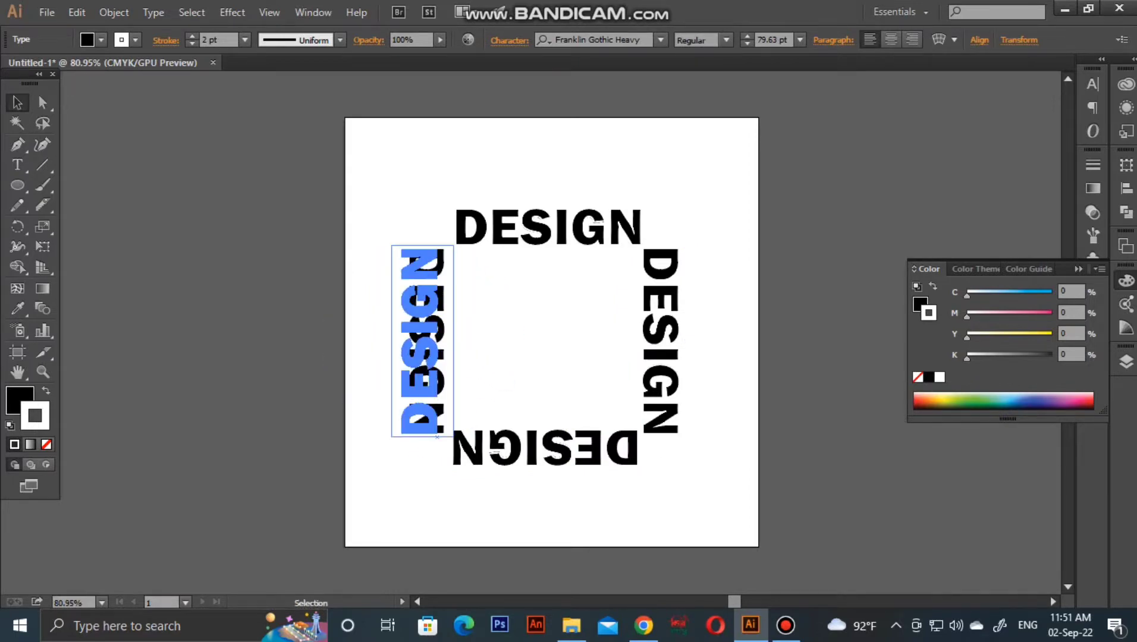
drag(378, 322, 645, 343)
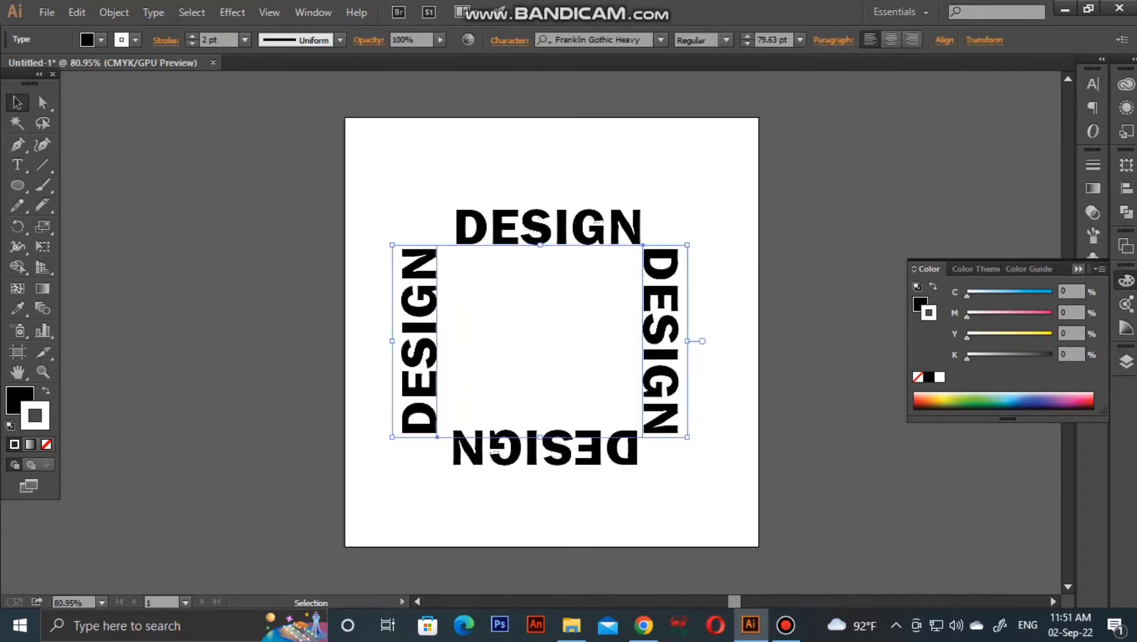
click(1079, 269)
click(1126, 188)
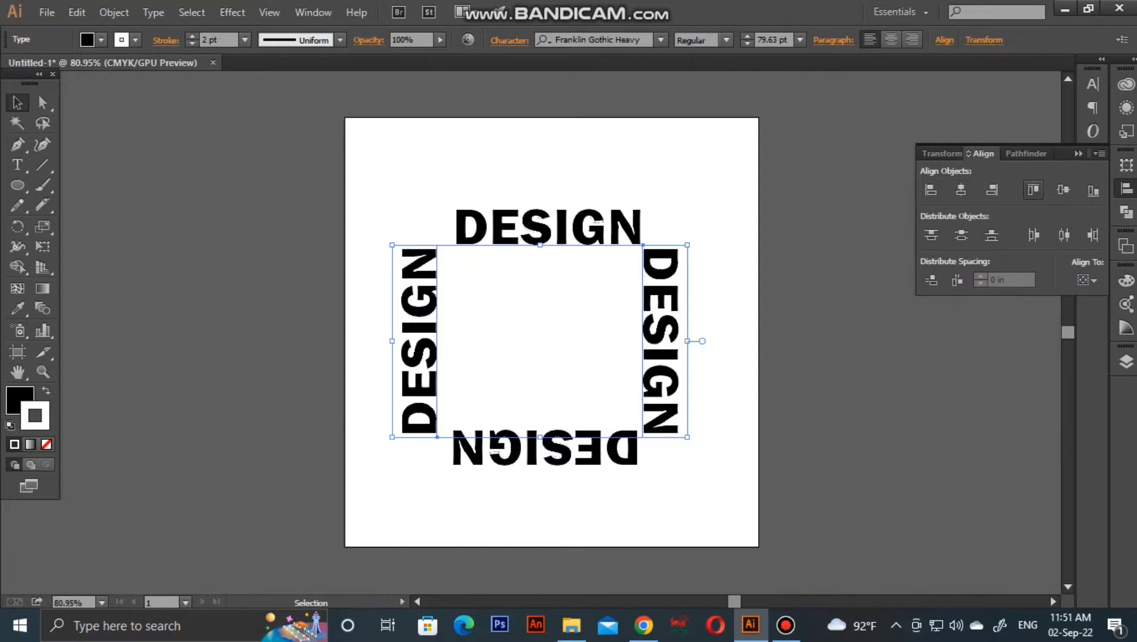
drag(538, 191, 585, 458)
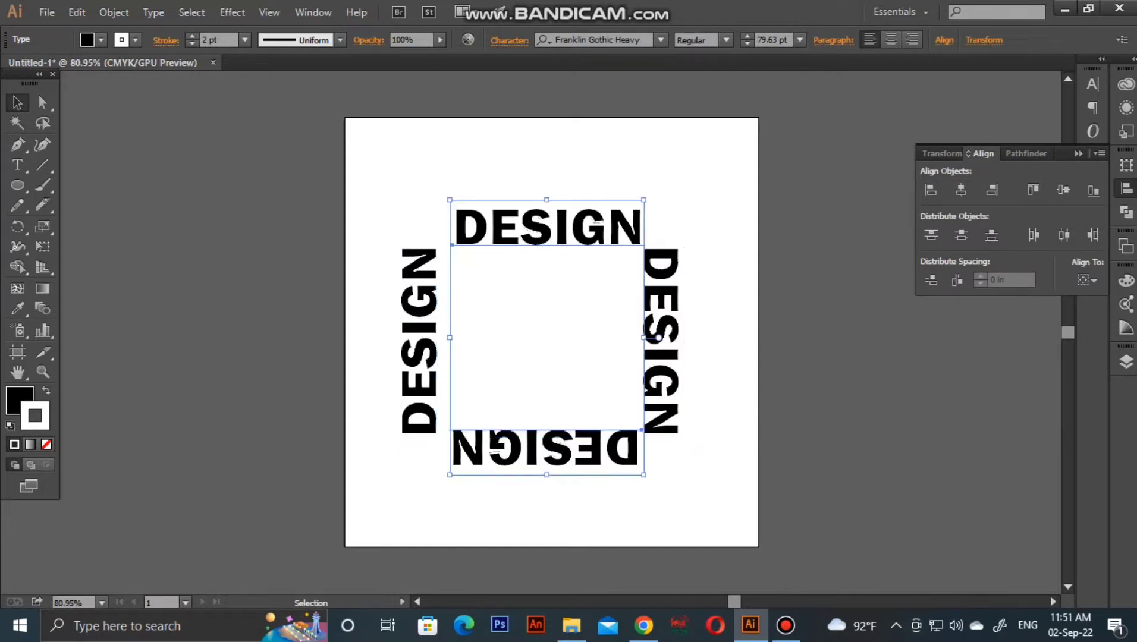
click(931, 189)
key(ctrl+shift+a)
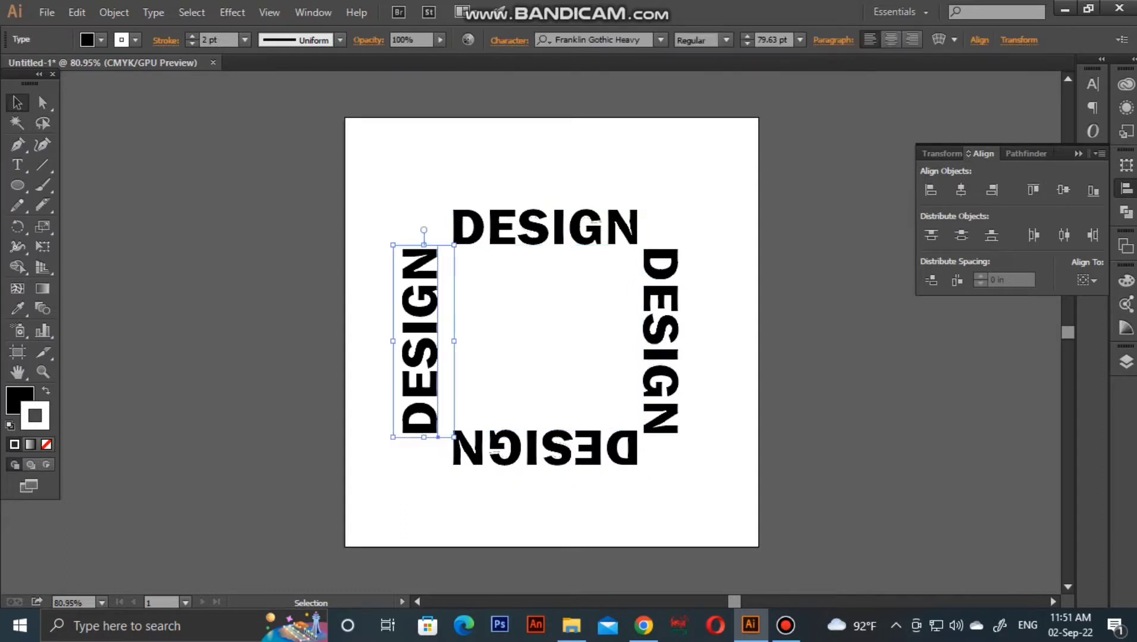
- Nudge the left and right DESIGN words into a tight square, then select all four
drag(419, 340, 431, 336)
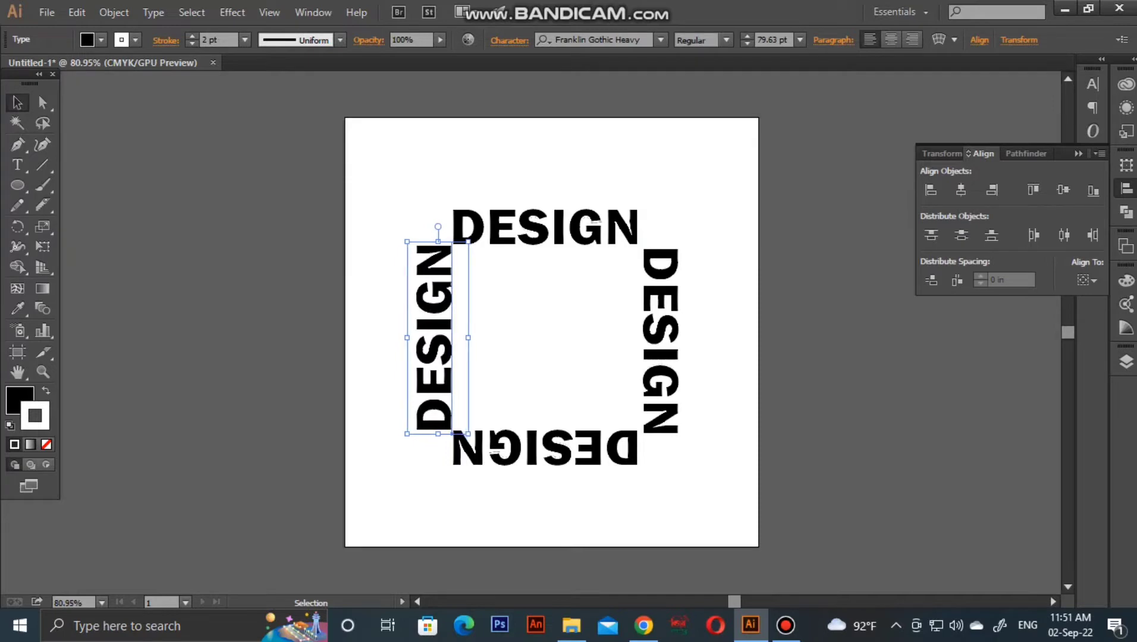
drag(432, 336, 435, 336)
drag(660, 339, 654, 339)
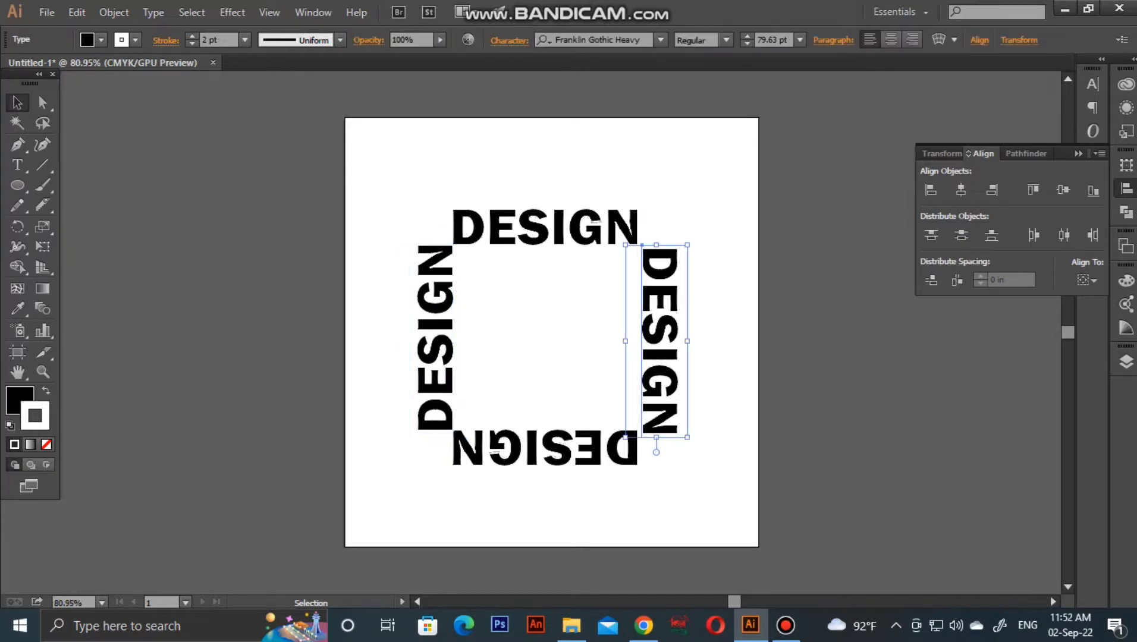
key(ctrl+shift+a)
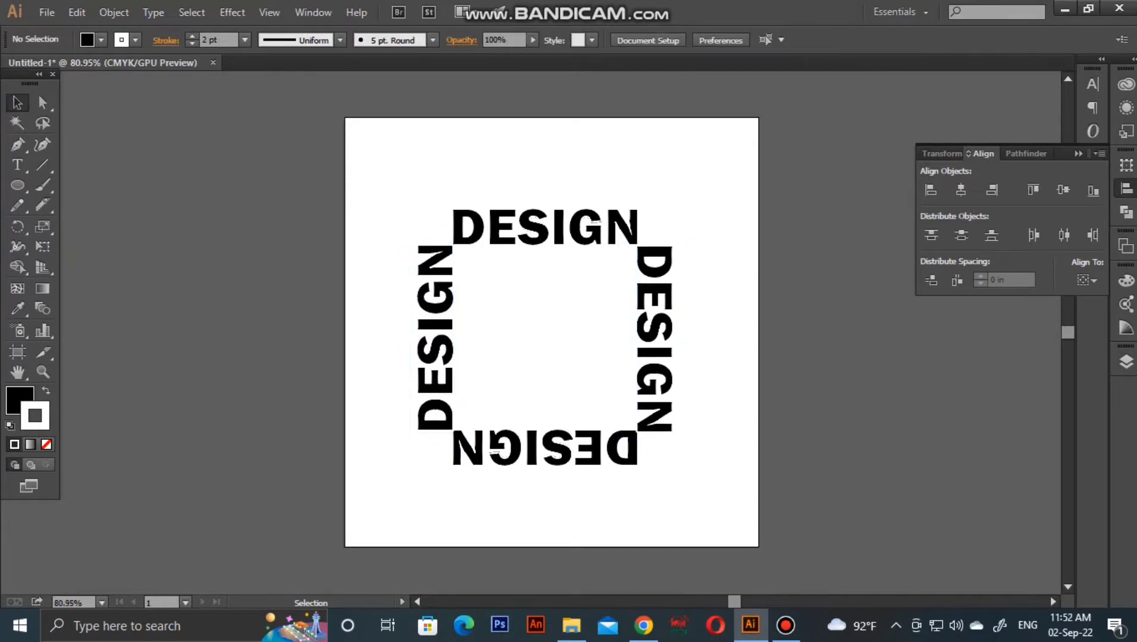
drag(654, 339, 654, 337)
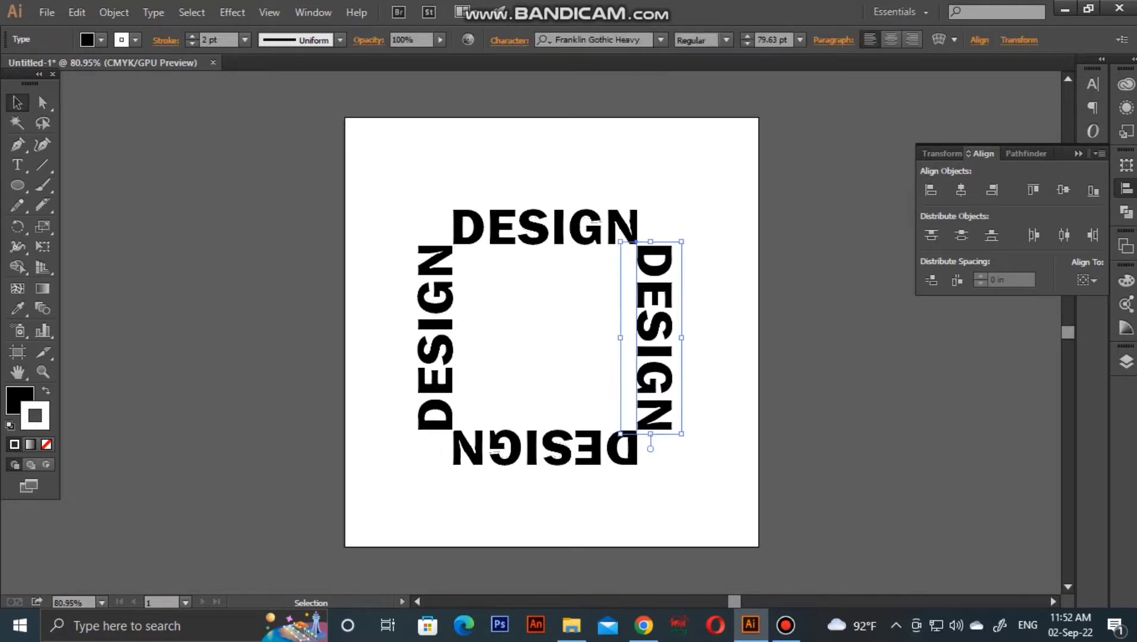
key(ctrl+shift+a)
drag(722, 175, 398, 513)
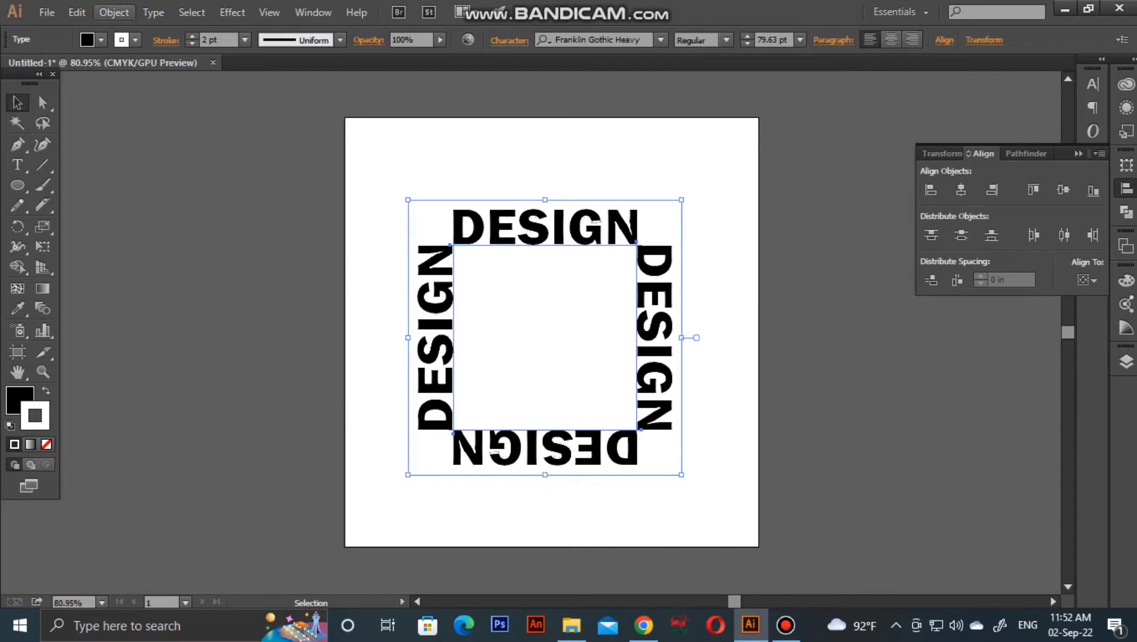
- Preview a Transform effect with 20 copies scaled 90% by 85% and a 35° angle
click(114, 12)
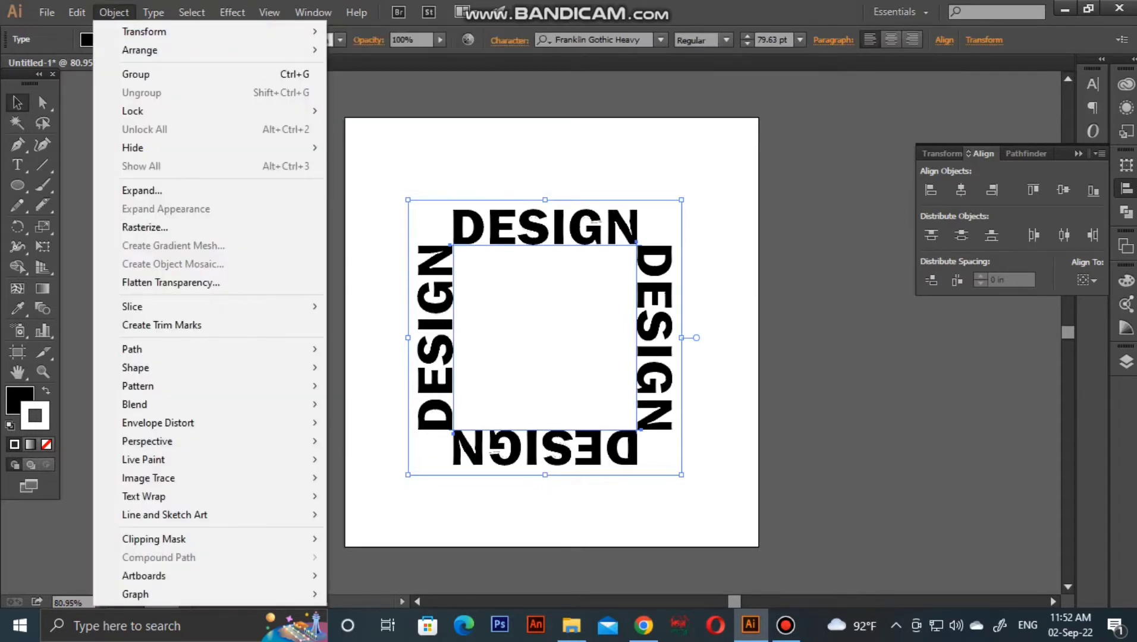
click(232, 12)
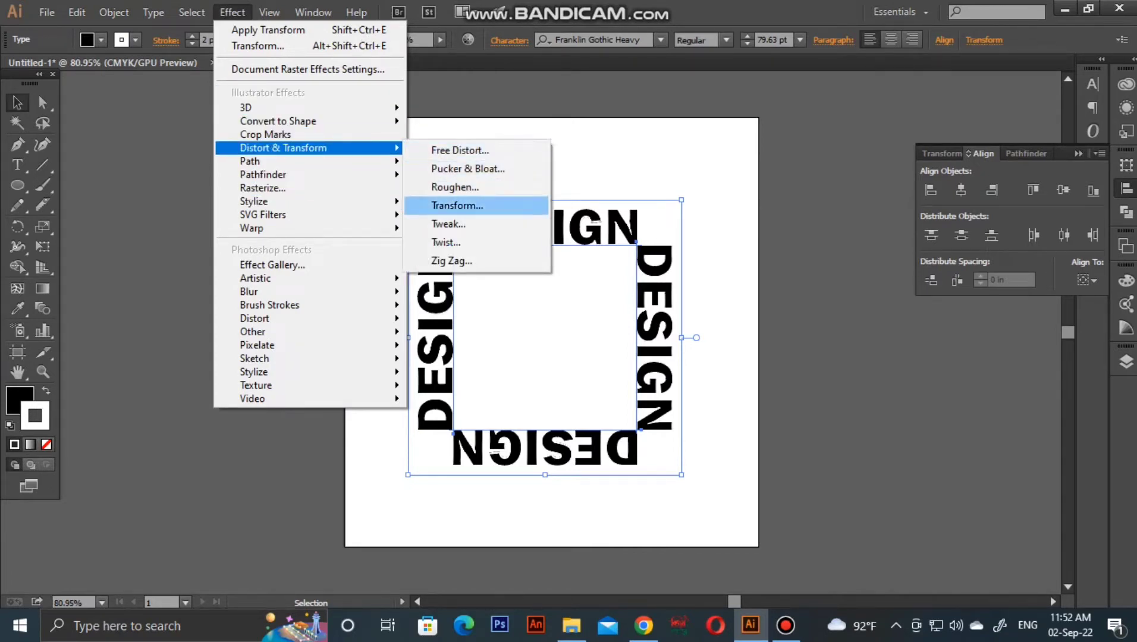
click(458, 205)
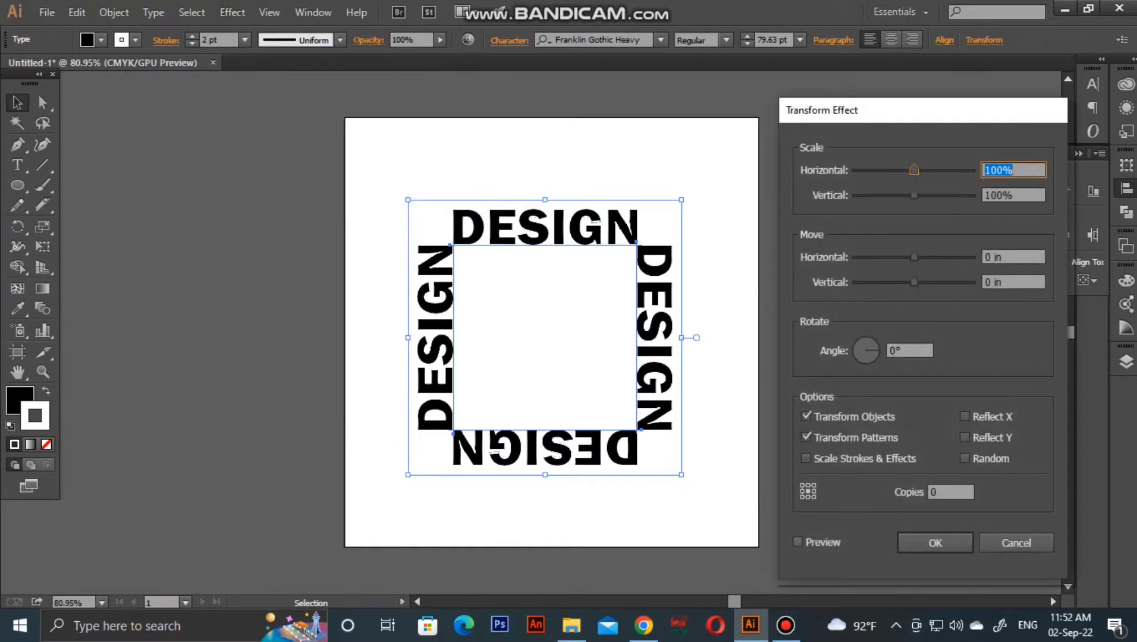
click(798, 542)
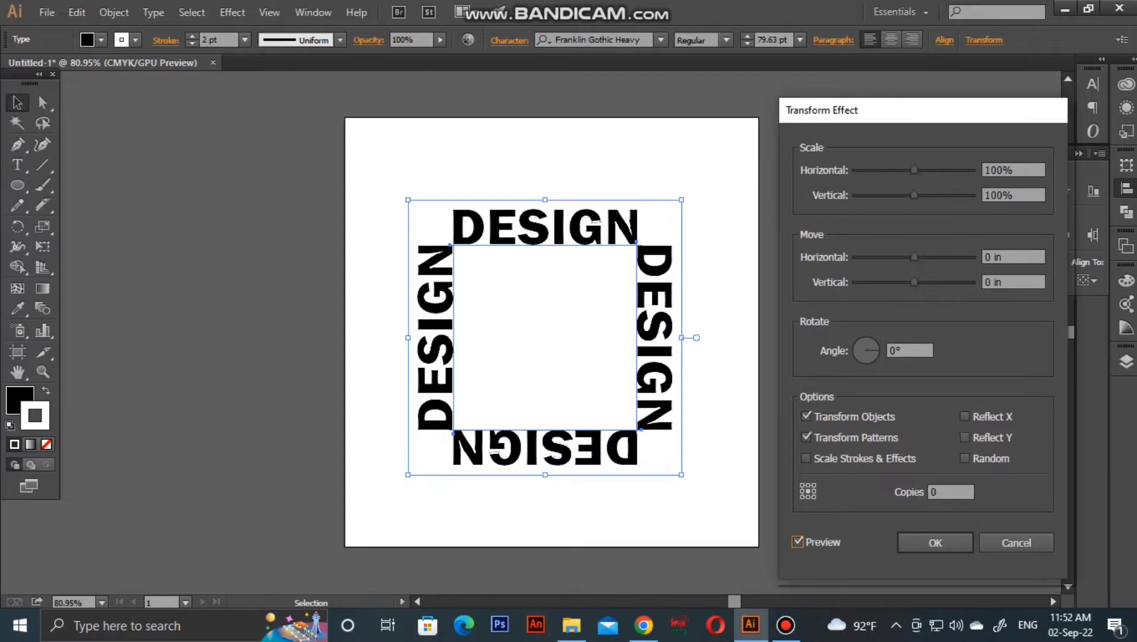
key(shift+Tab)
text(20)
drag(914, 170, 909, 171)
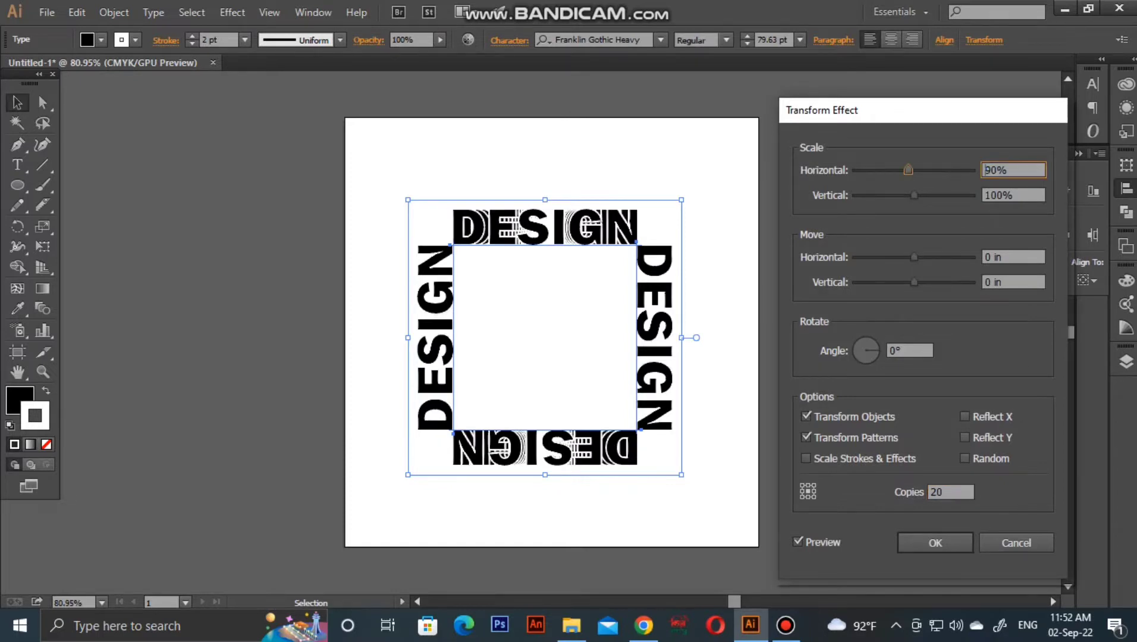
key(Tab)
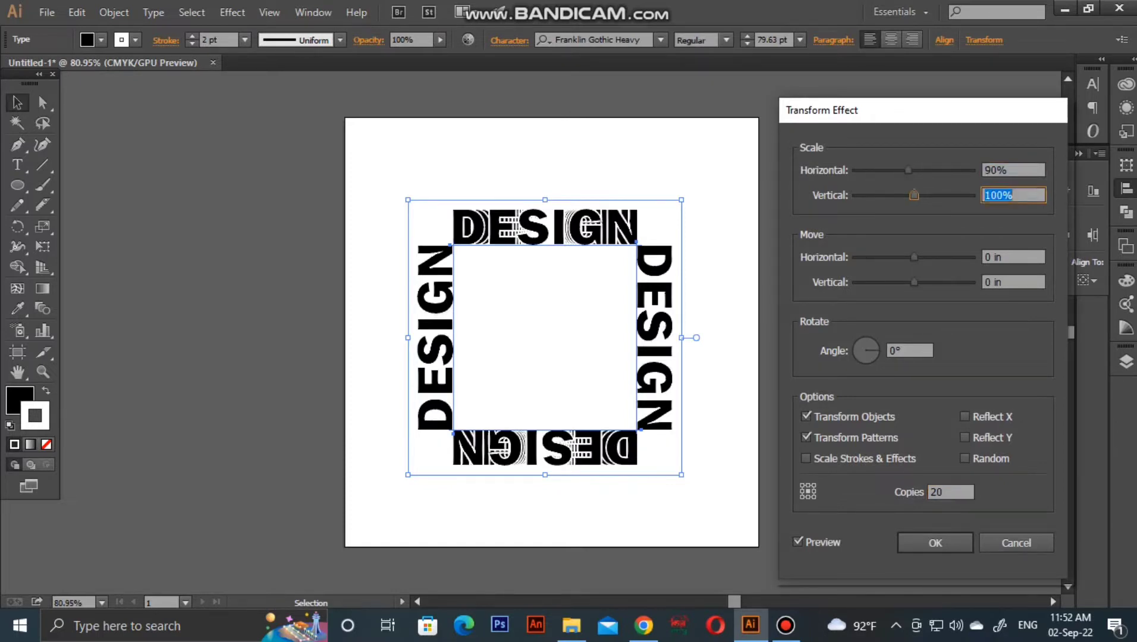
drag(915, 195, 905, 195)
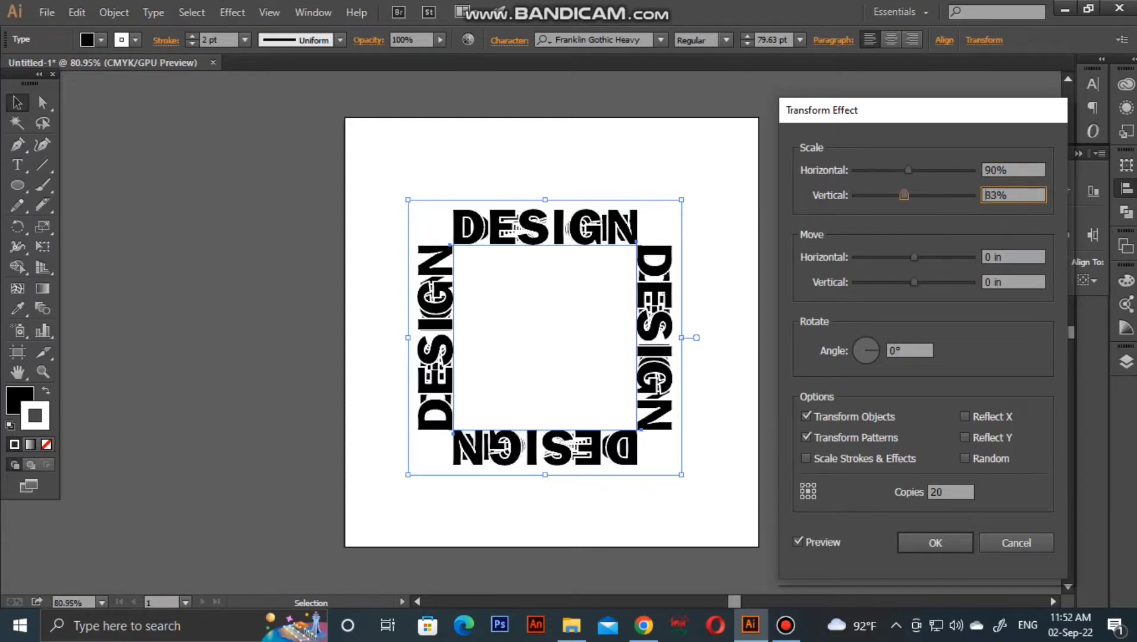
key(Tab)
key(Tab)
key(Tab)
text(35)
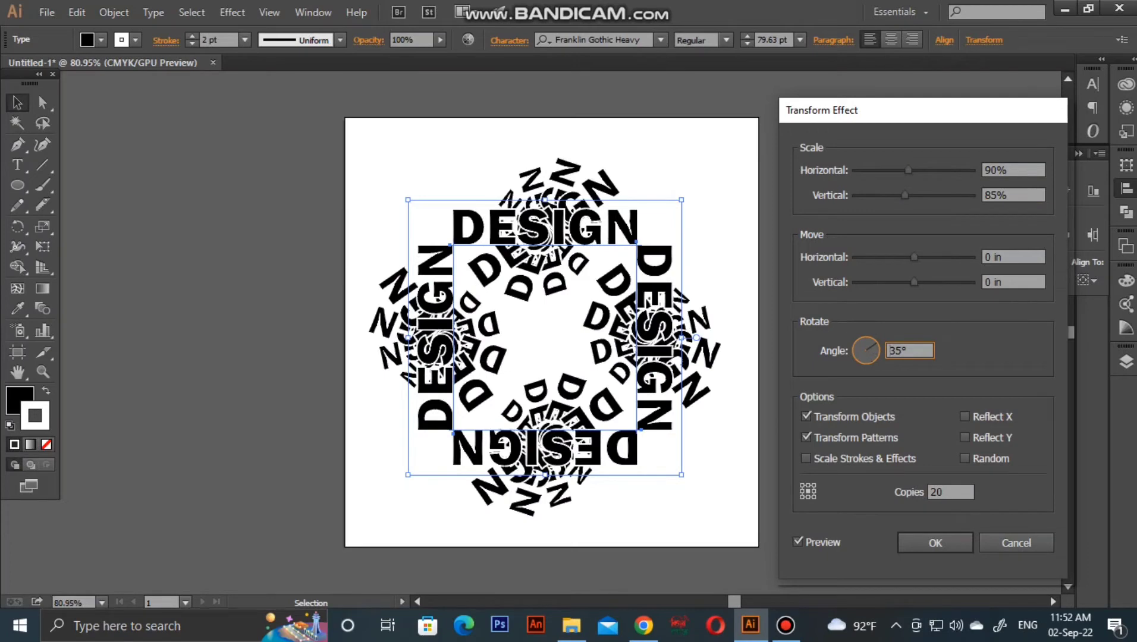
text(118)
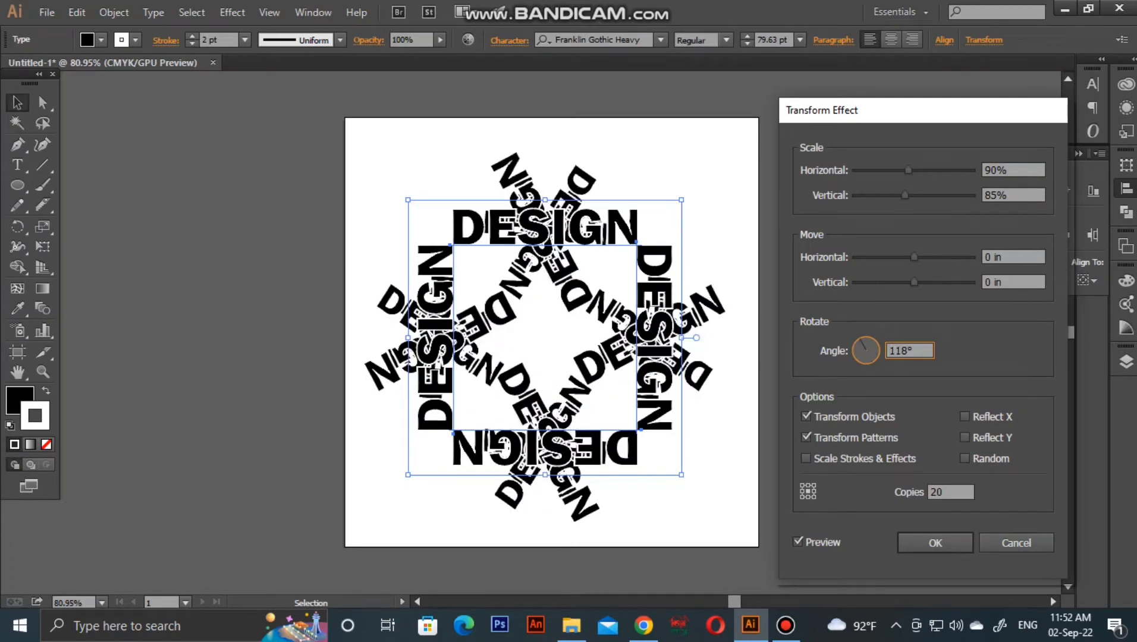
text(29)
text(4)
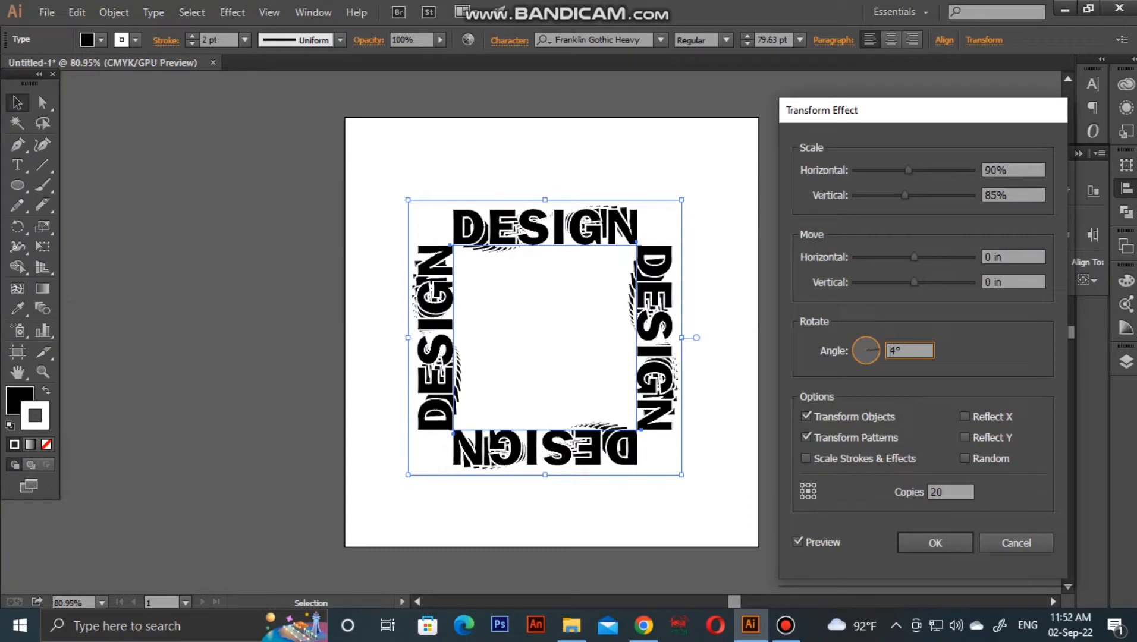
- Offset the transformed copies 0.2778 in horizontally and -0.4861 in vertically
drag(915, 282, 906, 282)
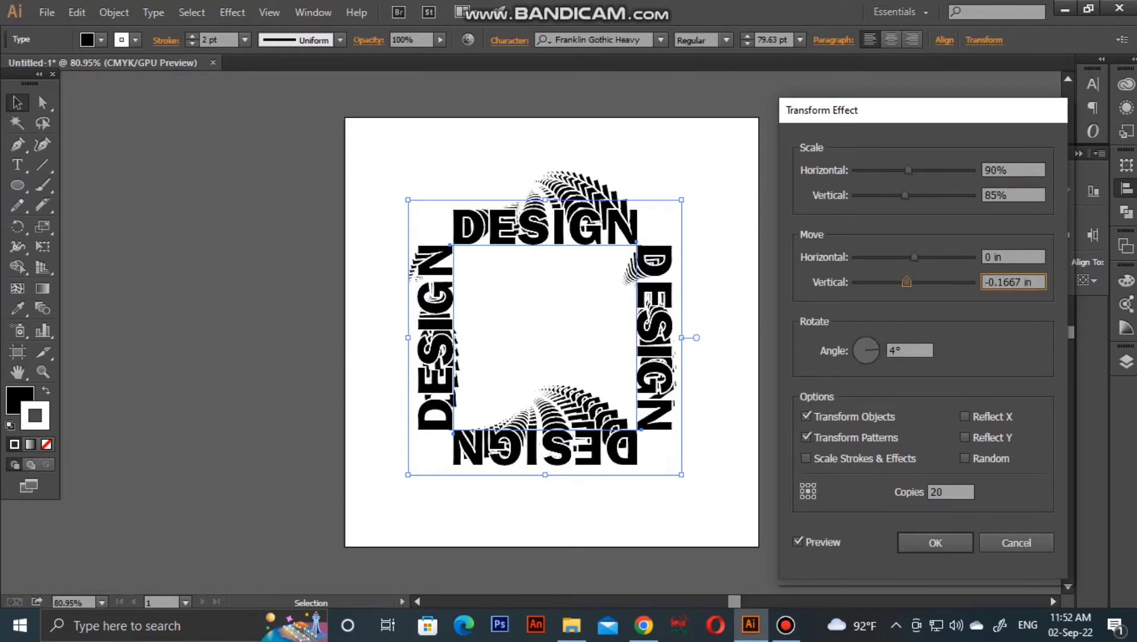
drag(907, 282, 904, 282)
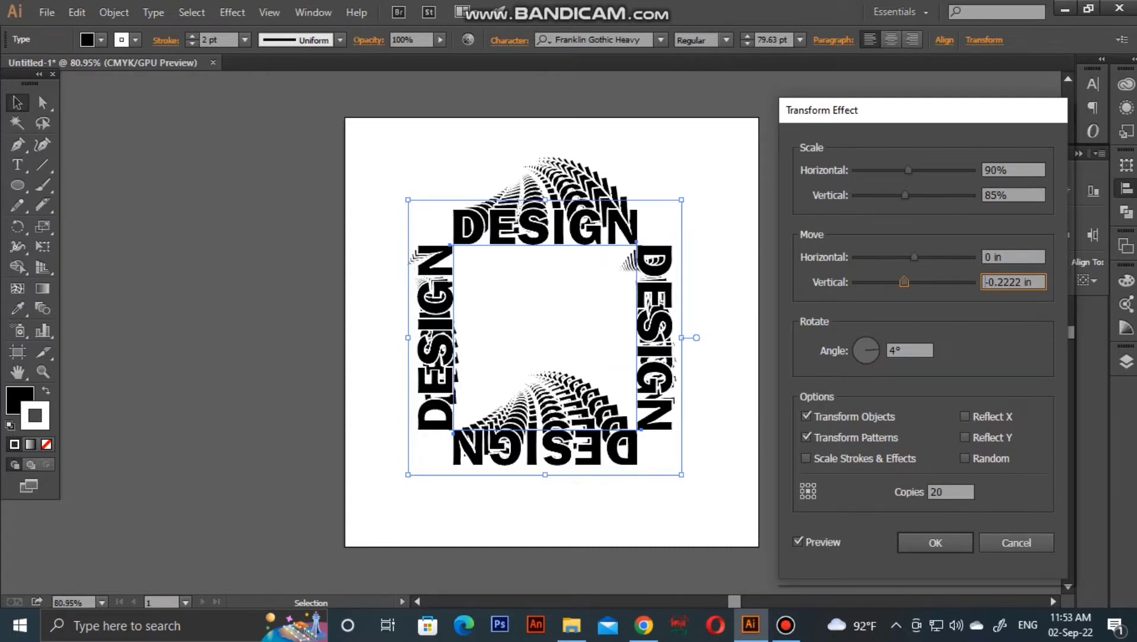
mouse_move(914, 257)
mouse_down()
mouse_move(890, 257)
mouse_move(925, 257)
mouse_up()
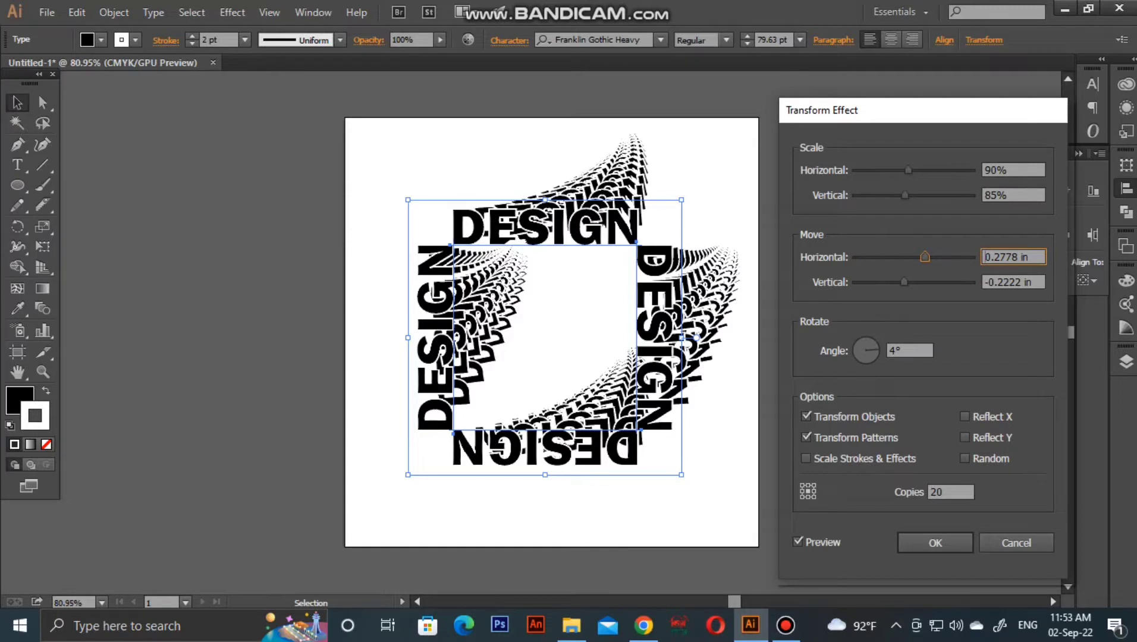
drag(904, 282, 894, 282)
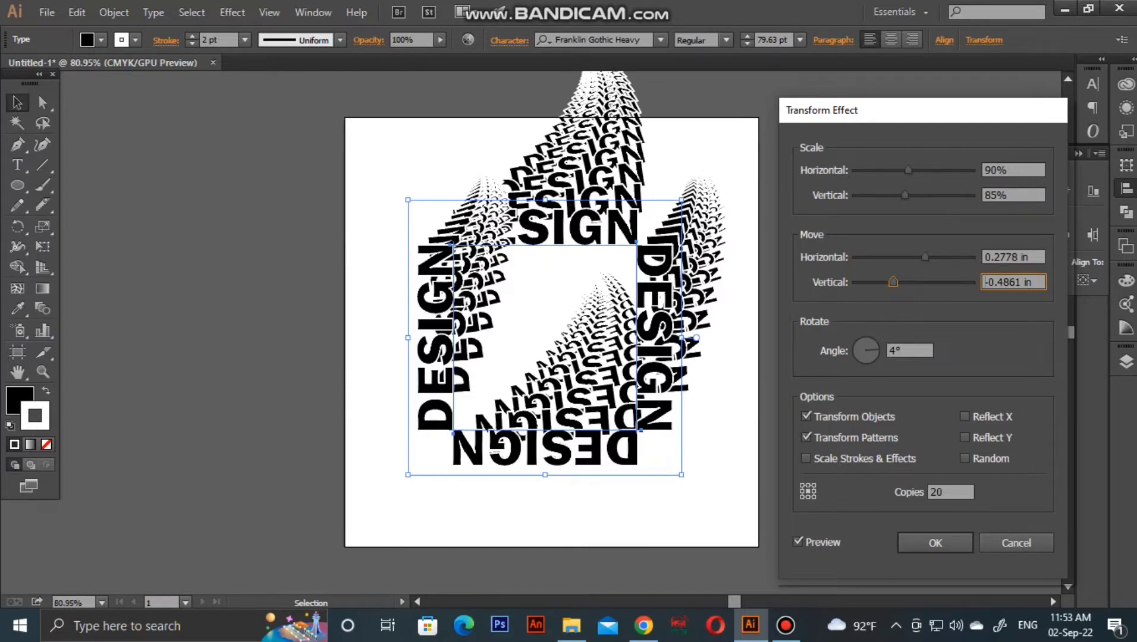
key(Tab)
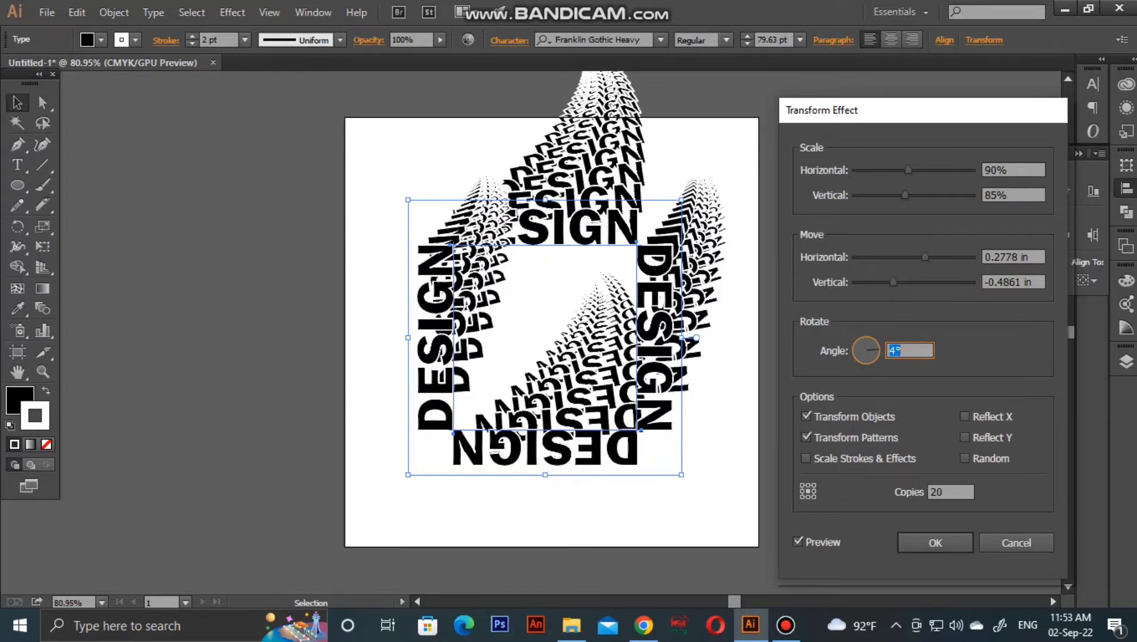
- Apply the transform at 16° with Scale Strokes & Effects, then move the artwork down
text(350)
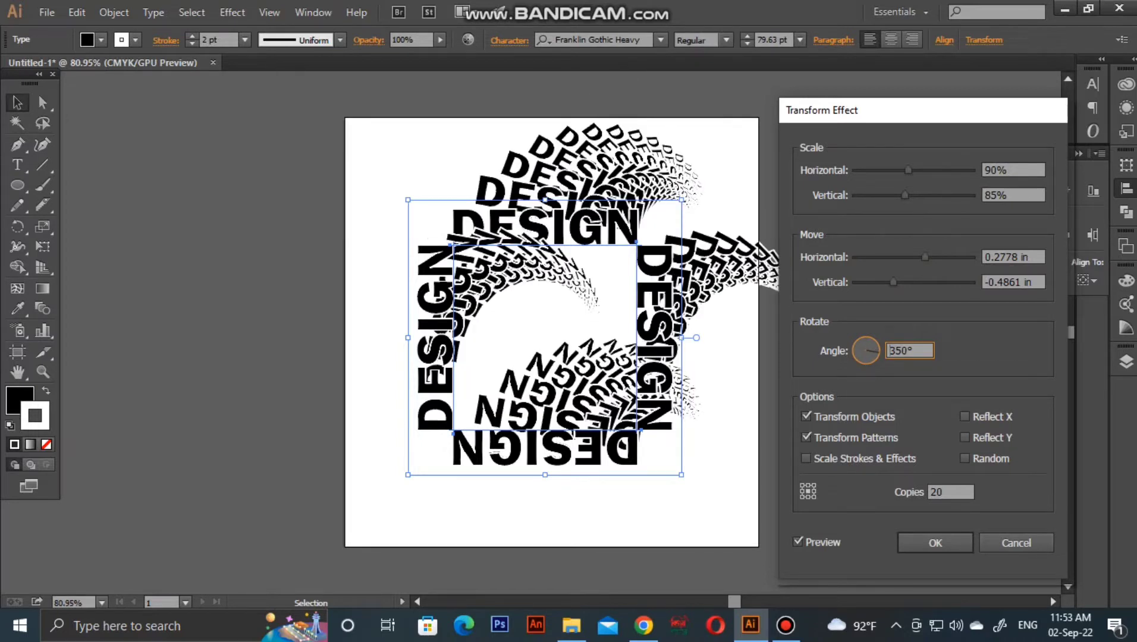
text(21)
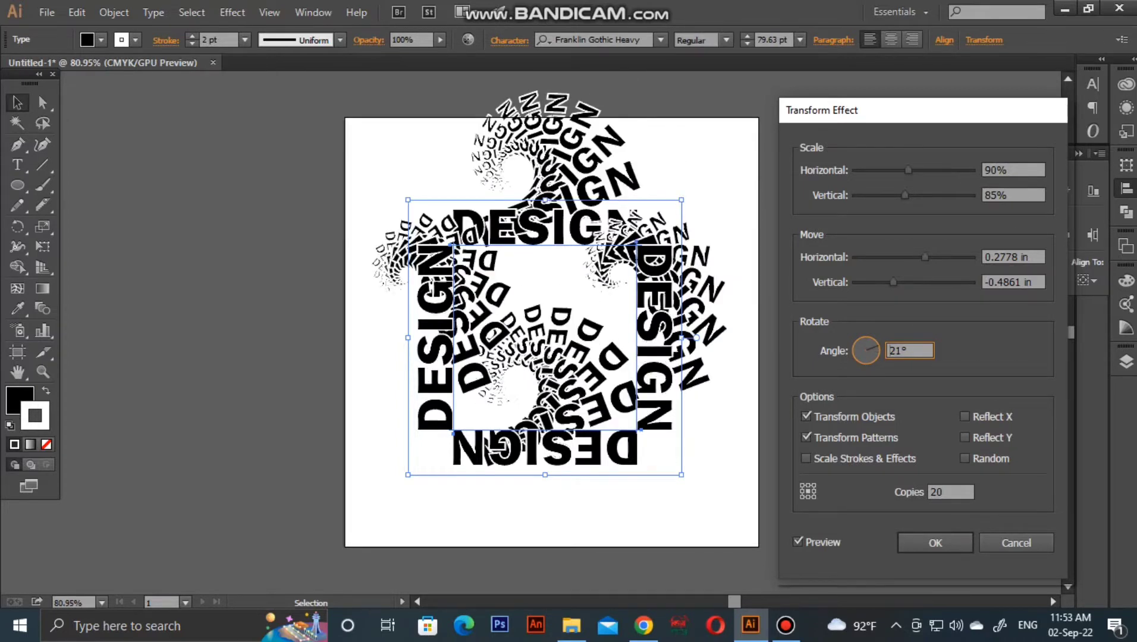
text(355)
text(27)
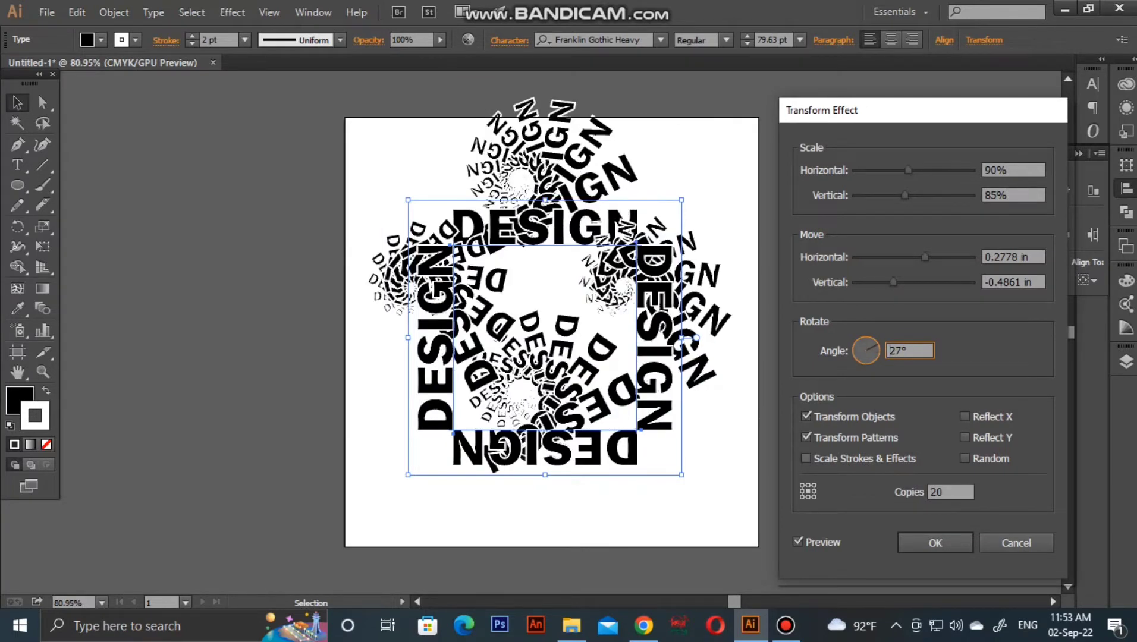
click(806, 459)
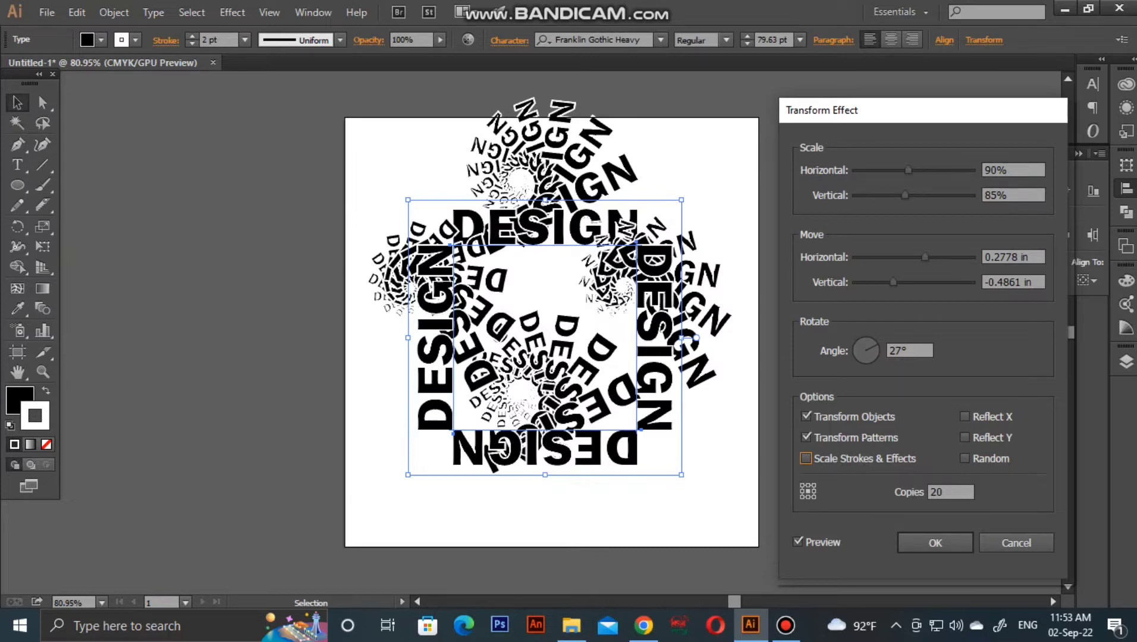
key(shift+Tab)
key(Down)
key(Down)
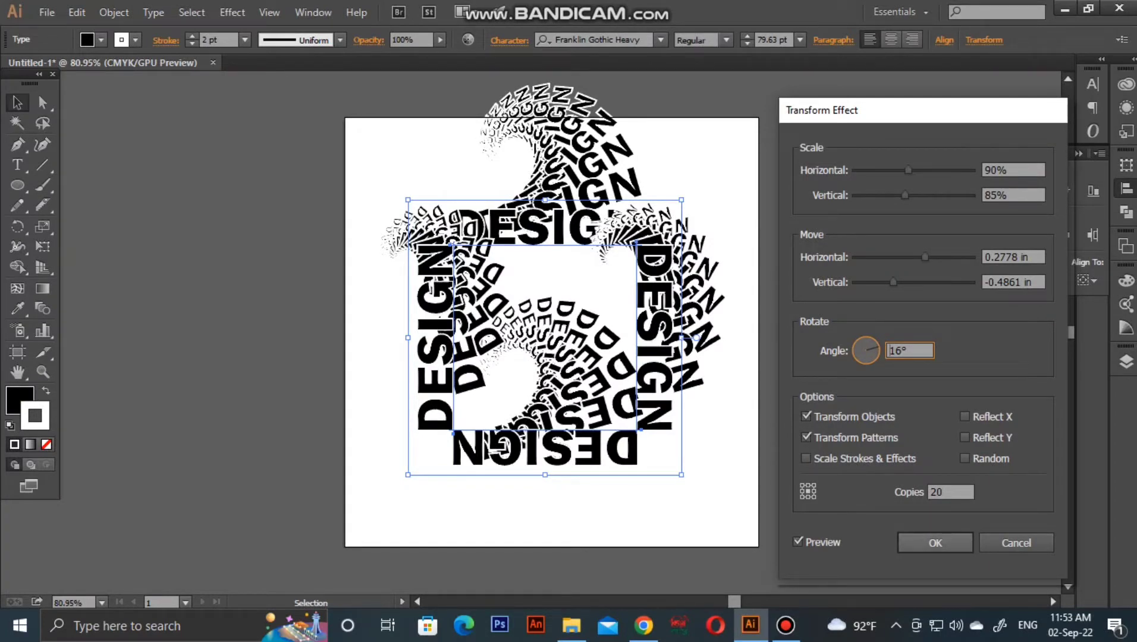
key(Return)
drag(440, 333, 449, 367)
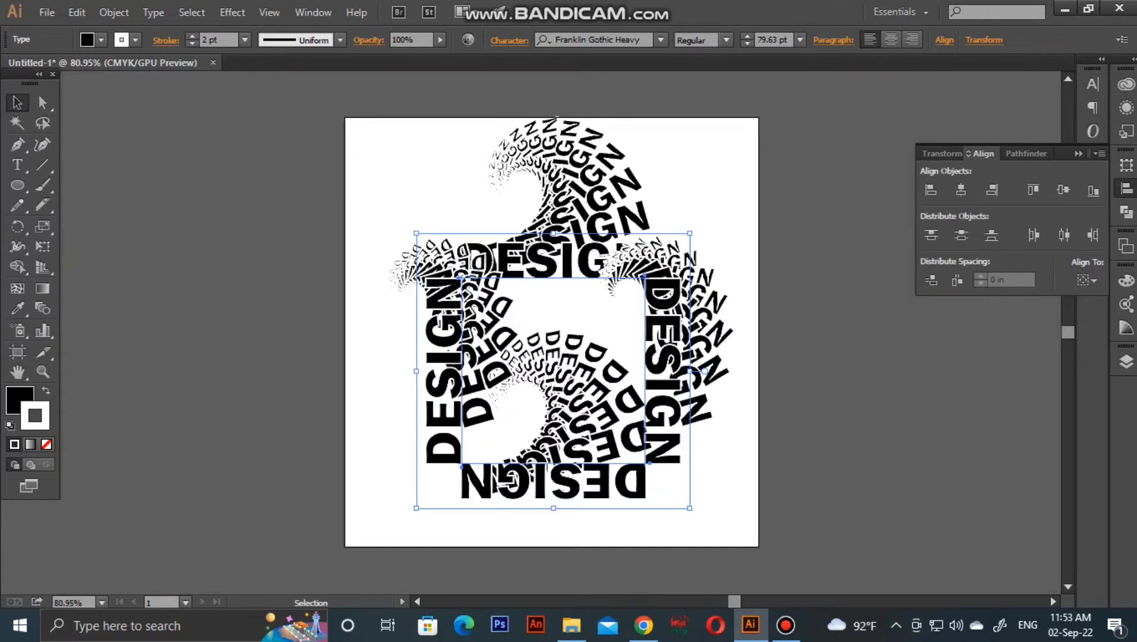
- Expand the right spiral DESIGN group's fill and stroke into paths, then select it
click(114, 12)
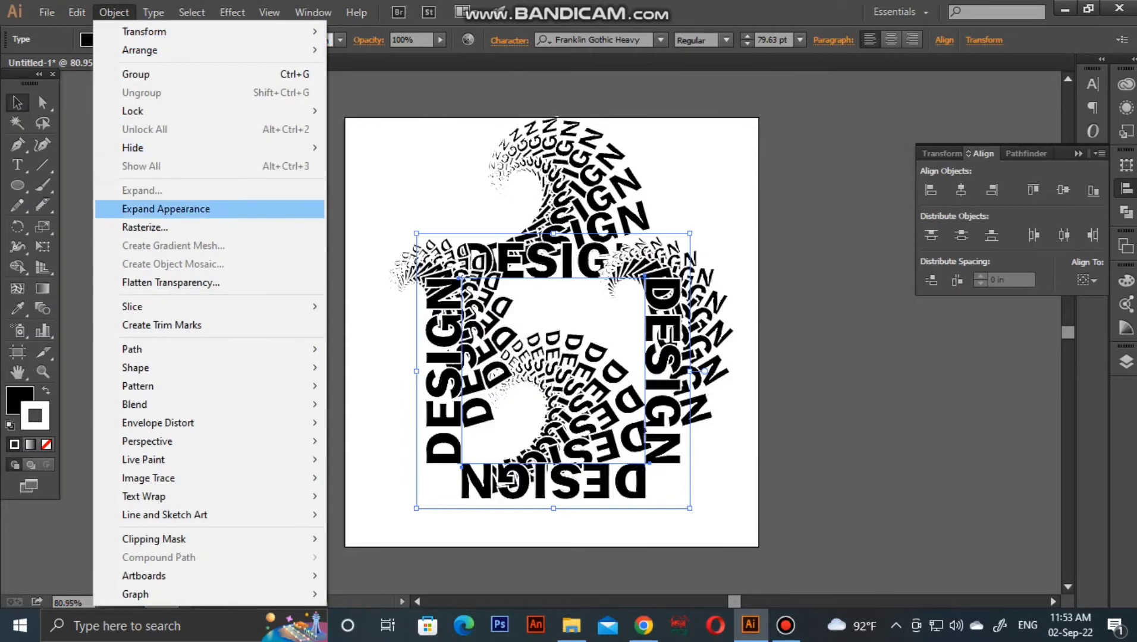
click(166, 209)
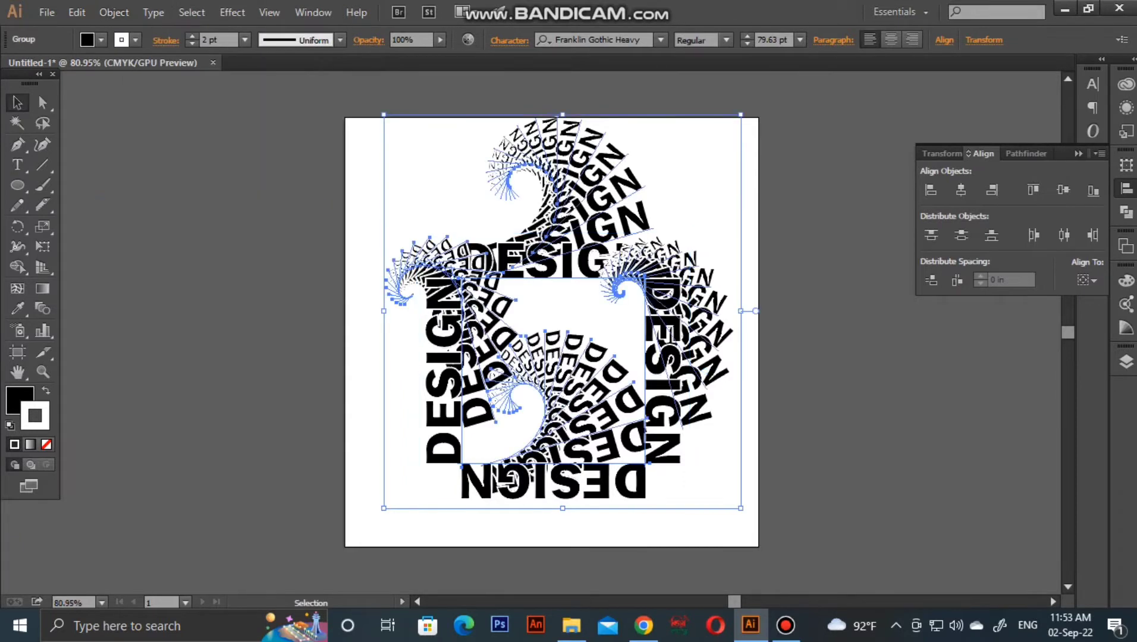
click(114, 12)
click(148, 191)
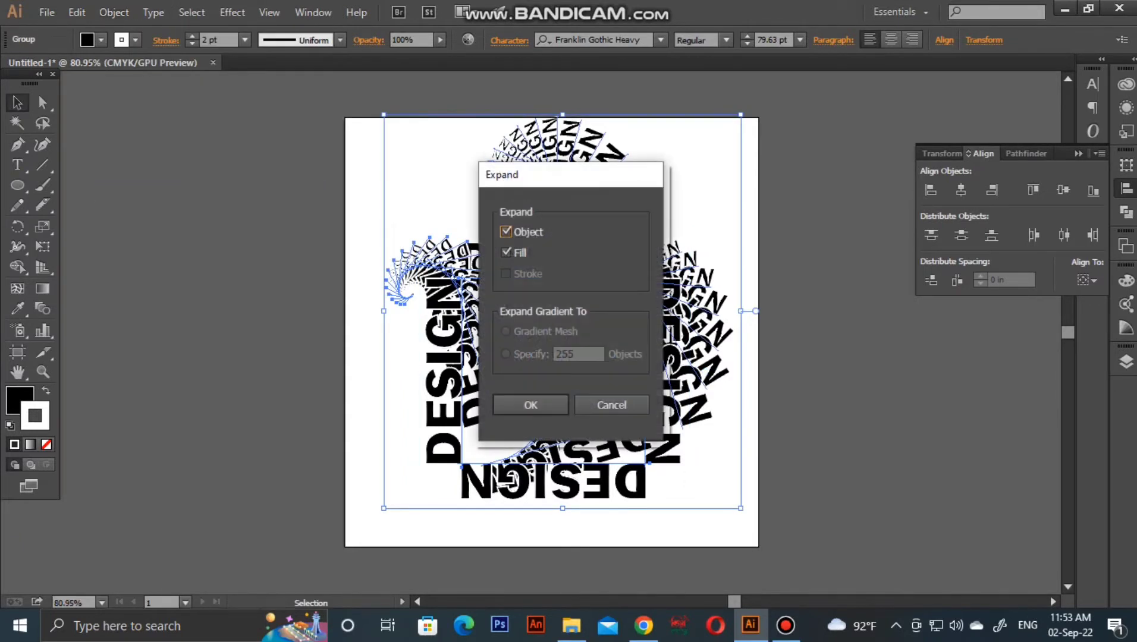
click(530, 405)
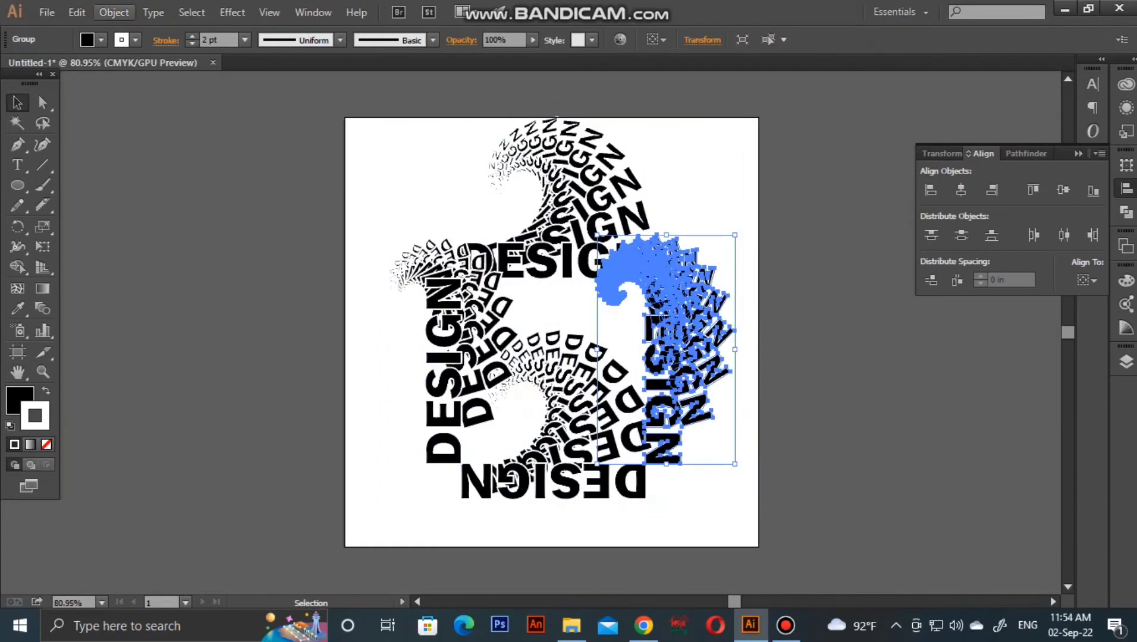
click(113, 12)
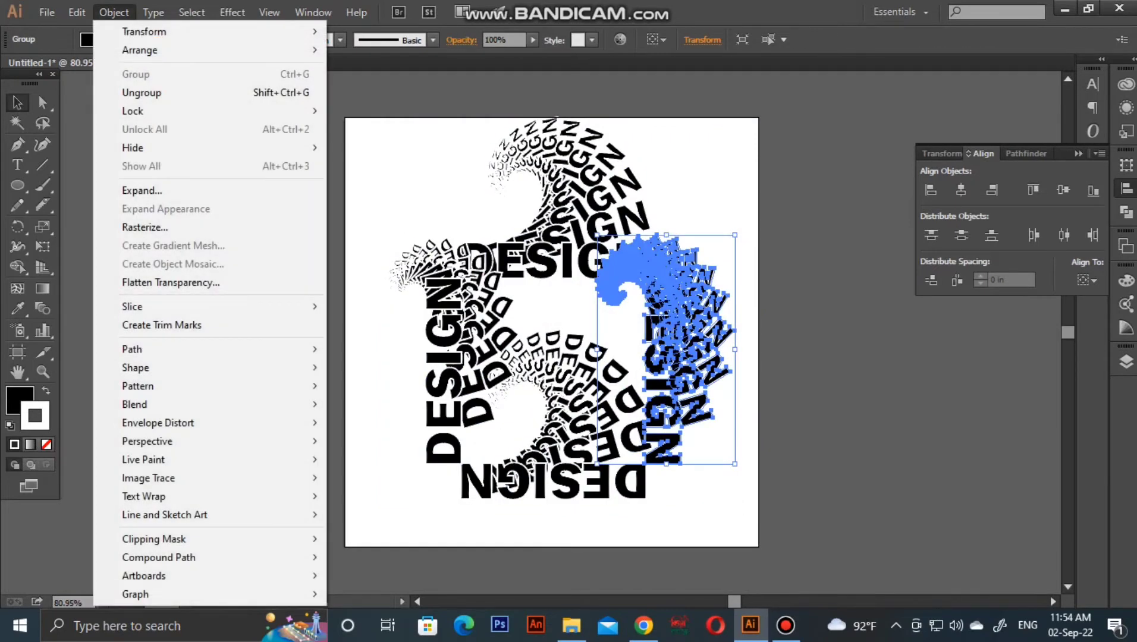
click(143, 191)
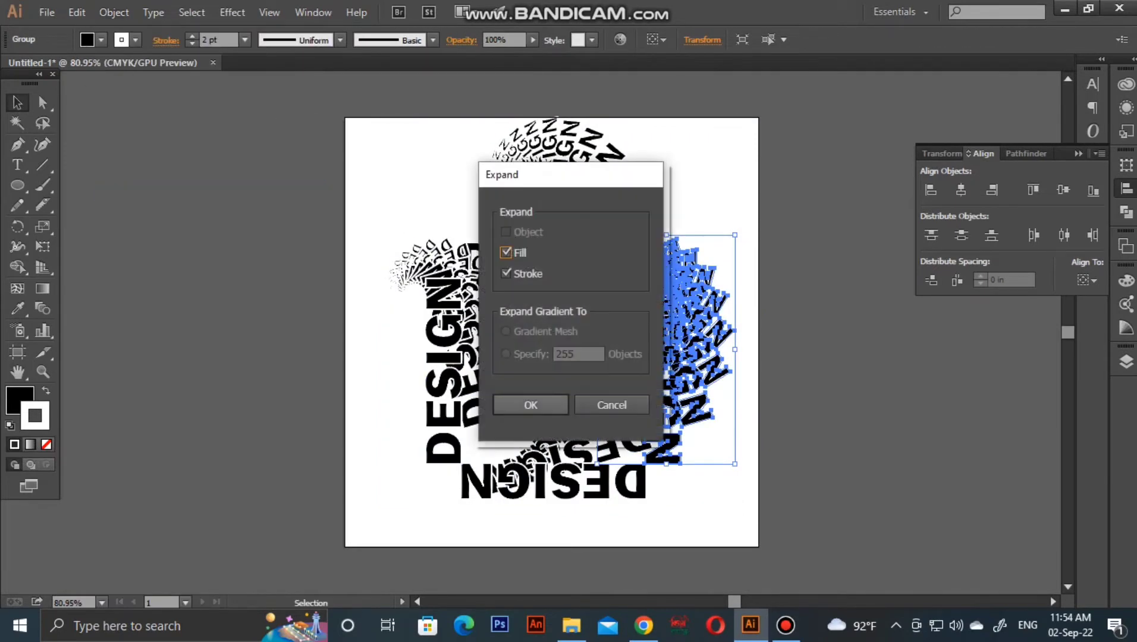
click(531, 405)
key(ctrl+shift+a)
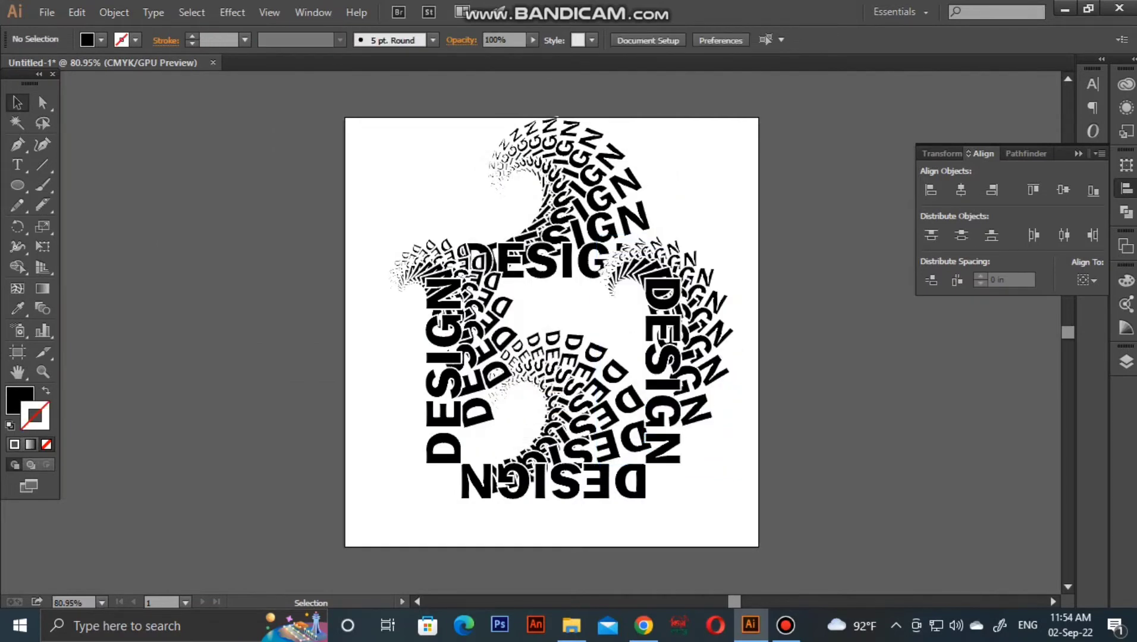
click(666, 333)
- Recolour one vertical DESIGN word in the spiral group to crimson C90E48
double_click(664, 369)
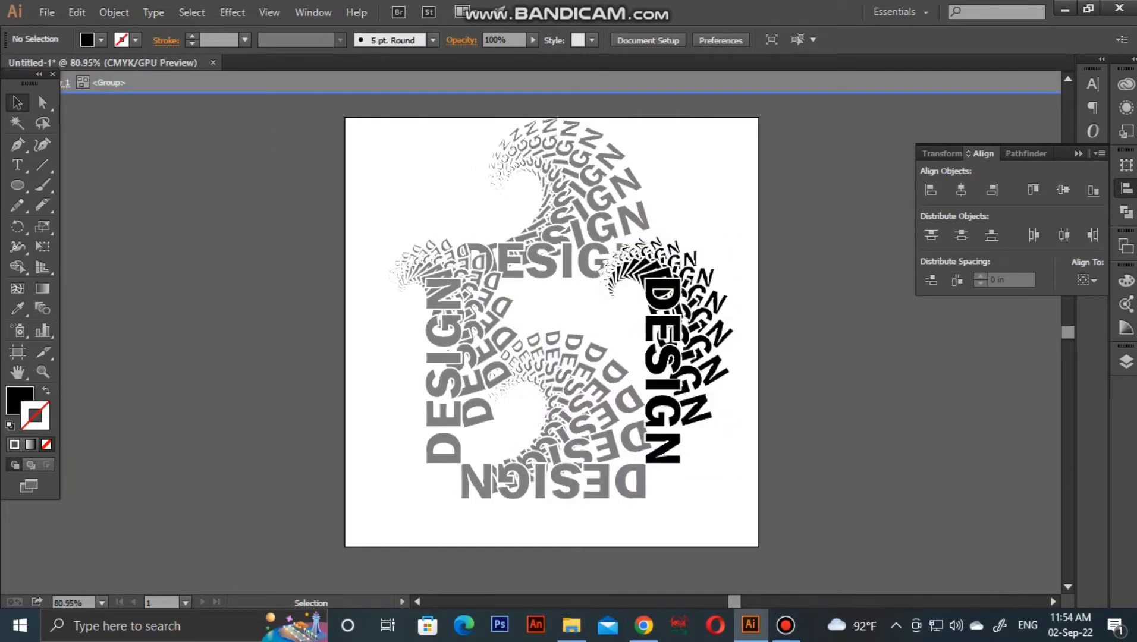
click(664, 369)
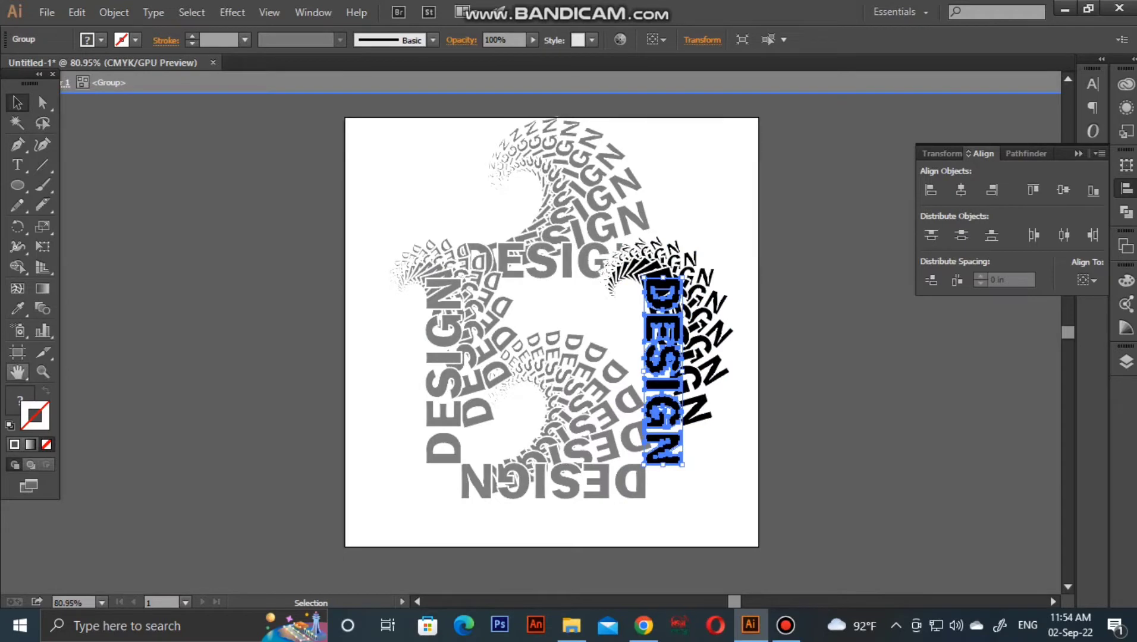
key(F6)
double_click(921, 306)
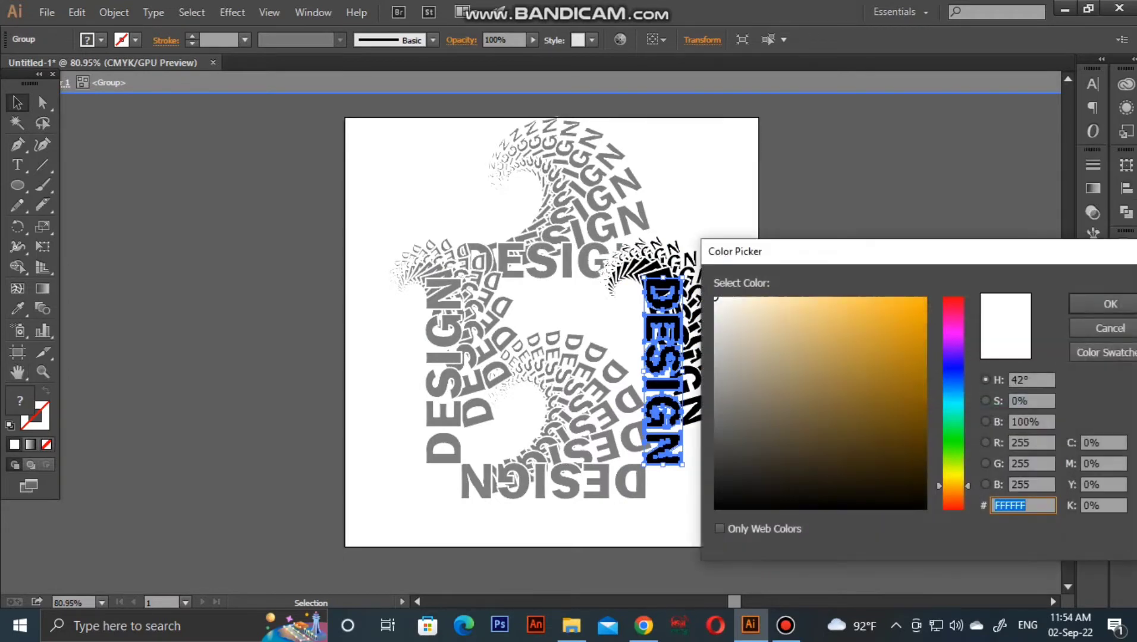
text(E51A4F)
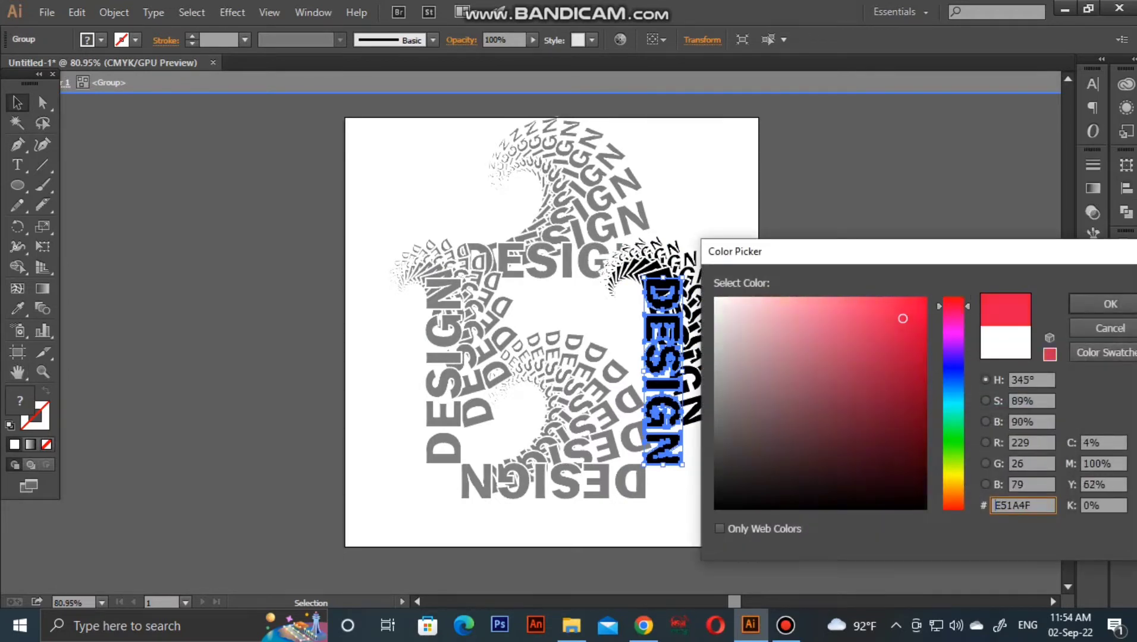
drag(903, 318, 912, 342)
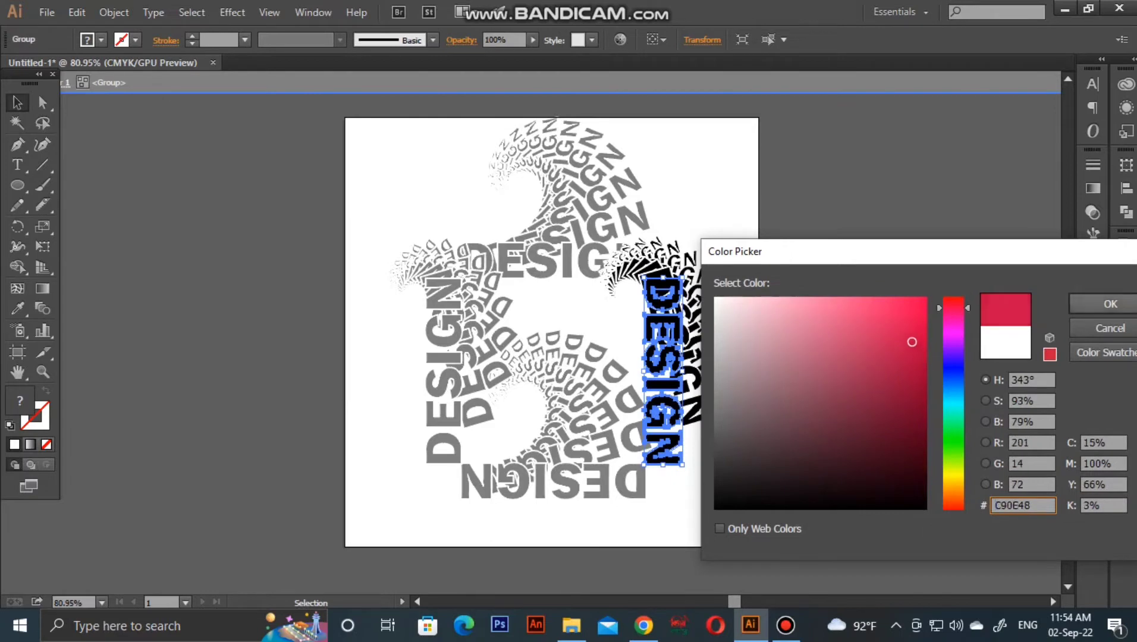
click(1111, 304)
- Exit isolation, shrink the spiral artwork, then select all of it and delete it
key(ctrl+shift+a)
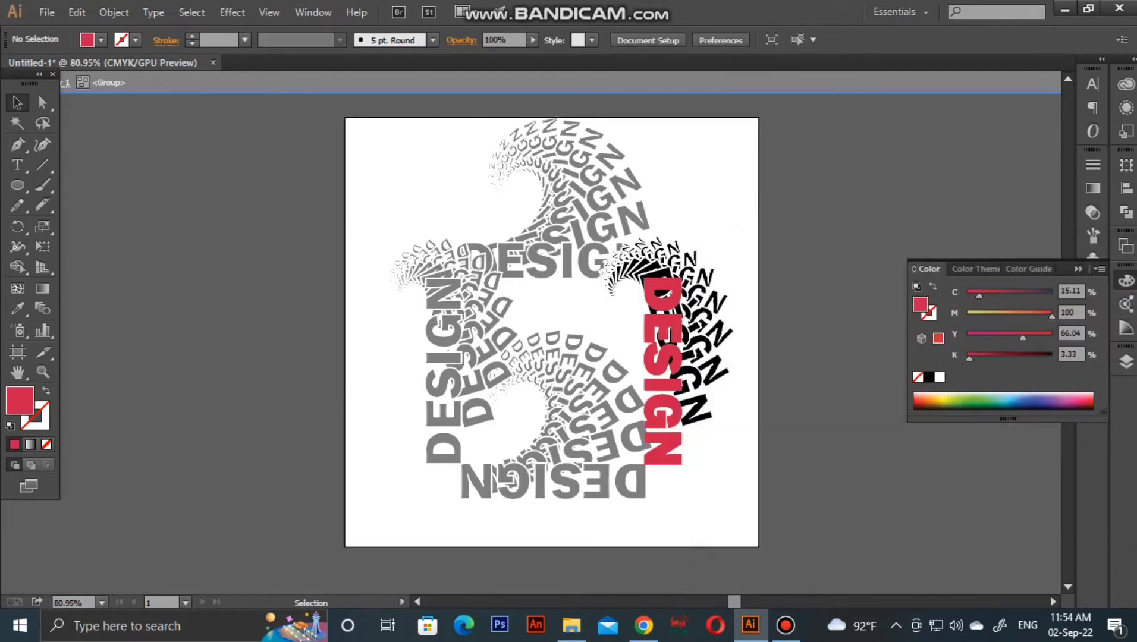
key(Escape)
key(ctrl+a)
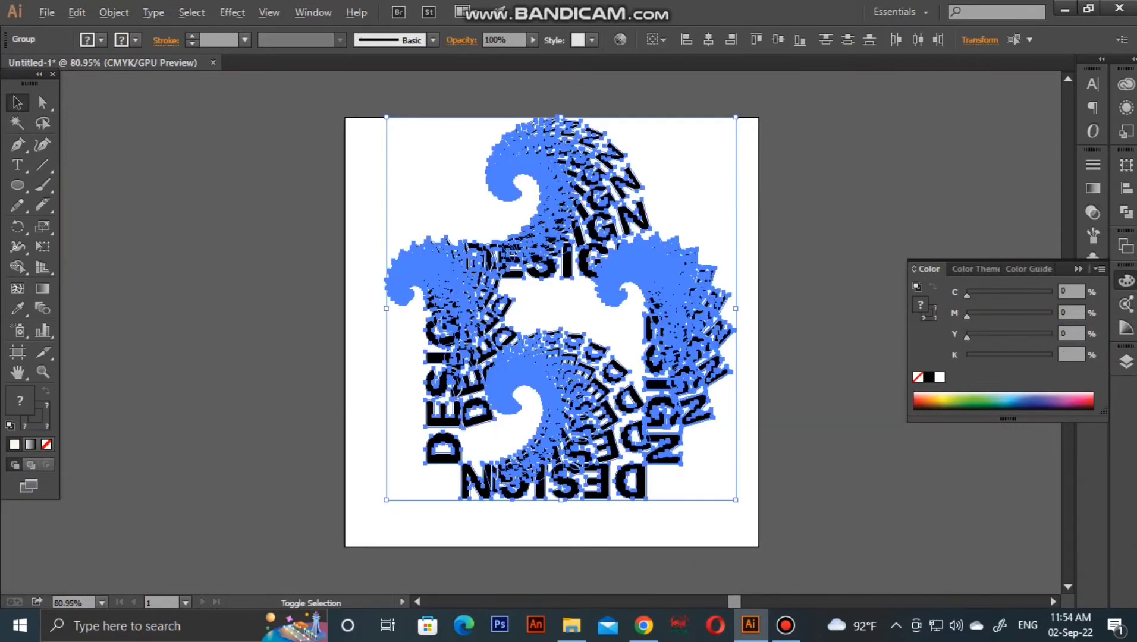
drag(736, 500, 692, 452)
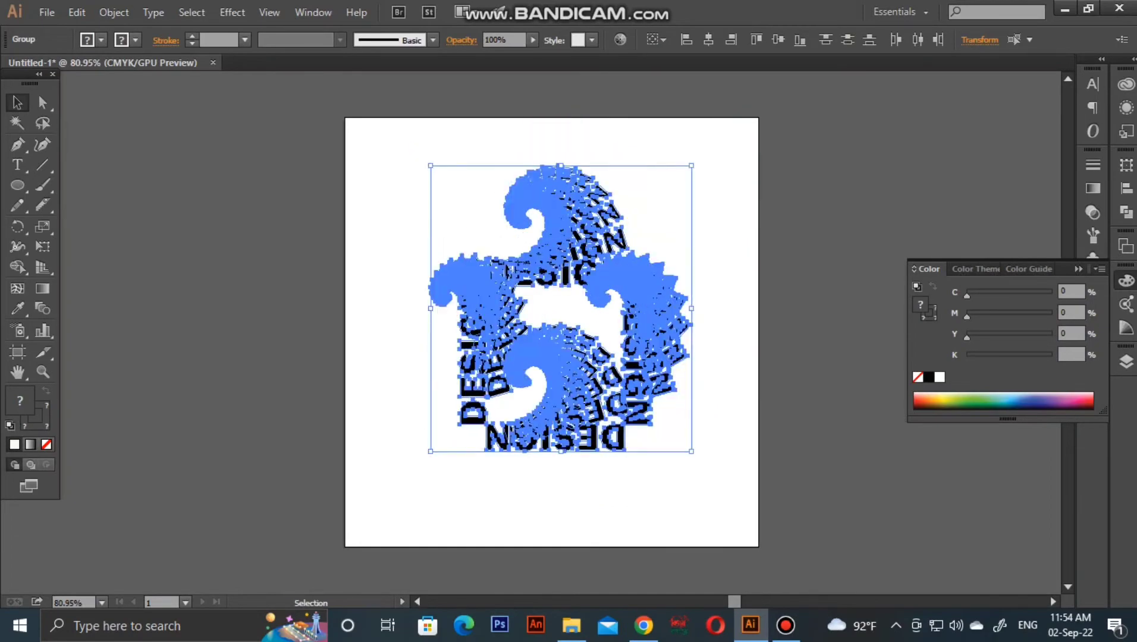
key(ctrl+shift+a)
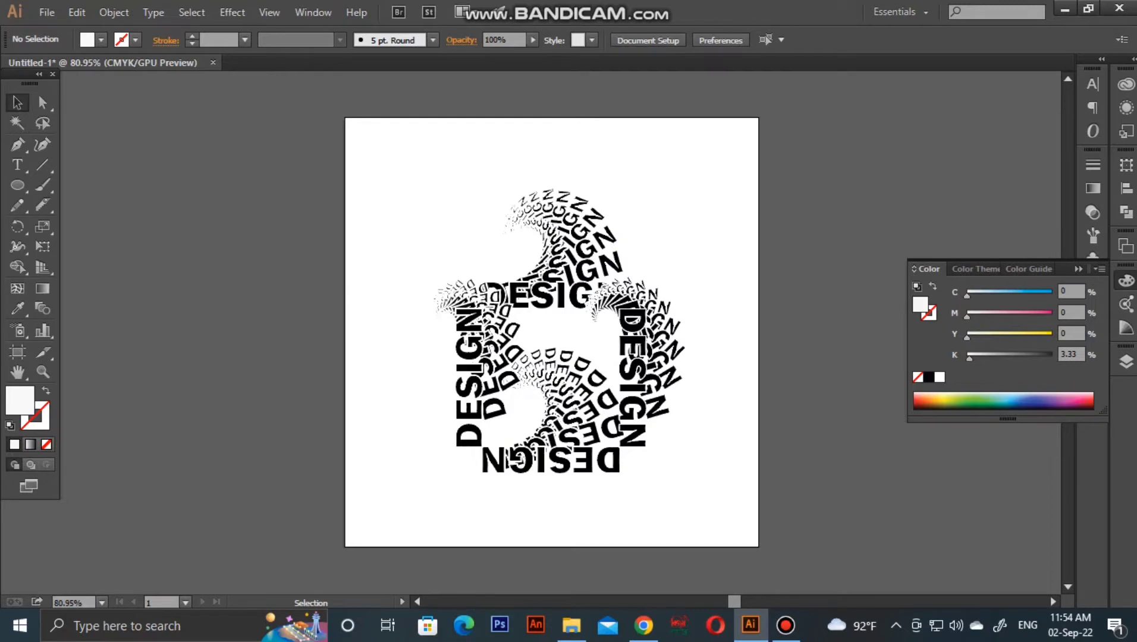
drag(402, 160, 706, 515)
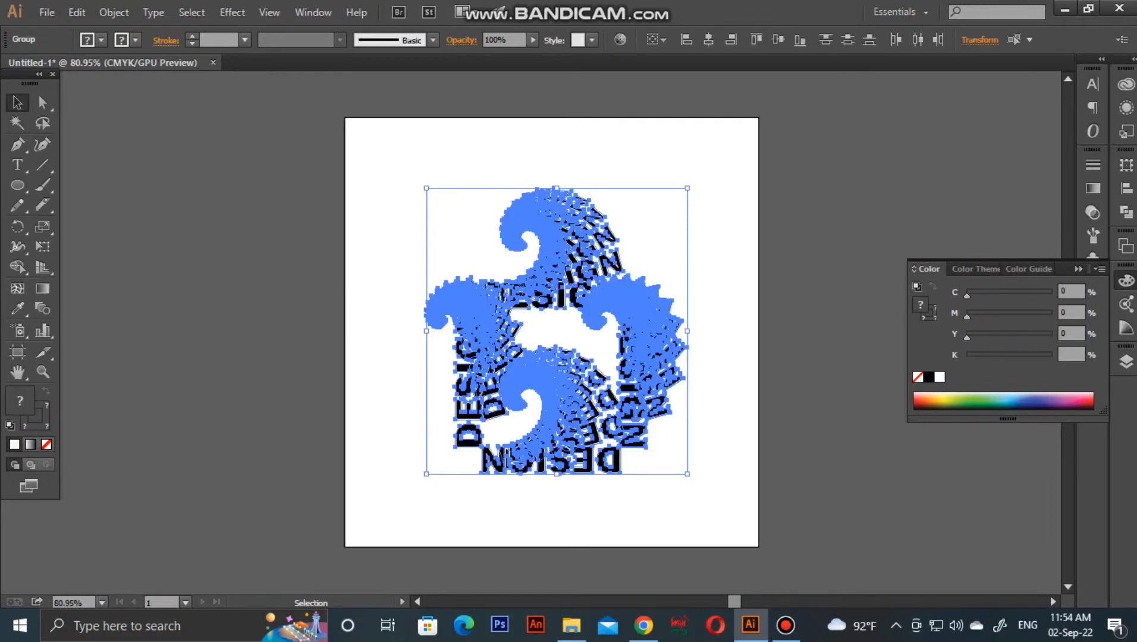
key(Delete)
- Draw a circle and move it to the centre of the artboard
key(l)
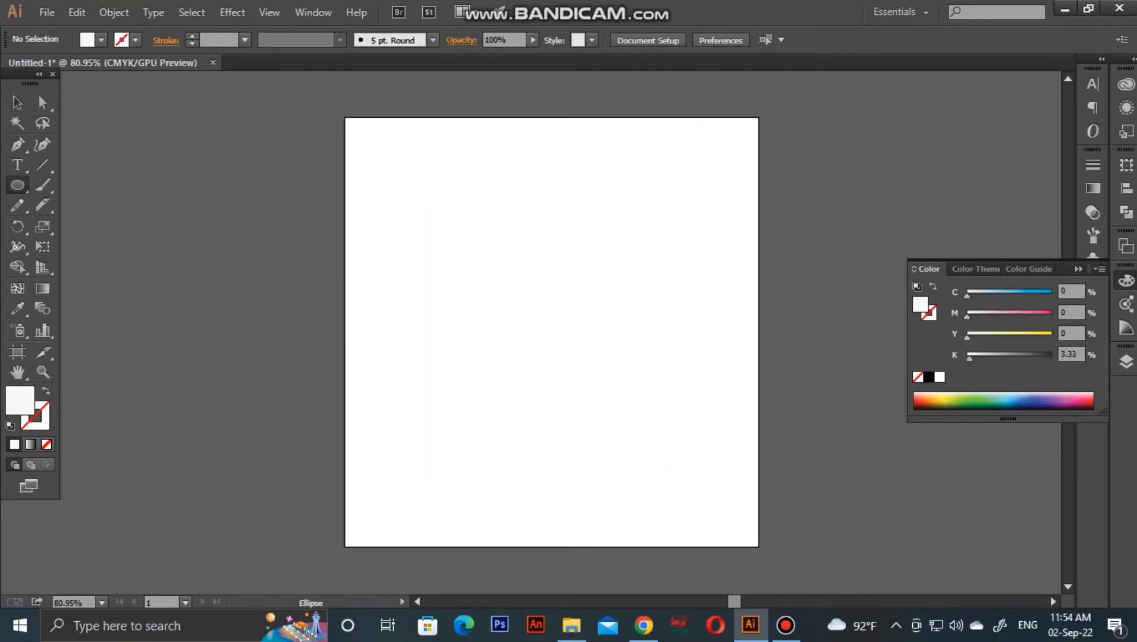
drag(394, 126, 597, 328)
key(v)
drag(496, 227, 580, 326)
- Give the circle a 10 pt black stroke with no fill
double_click(921, 306)
click(716, 507)
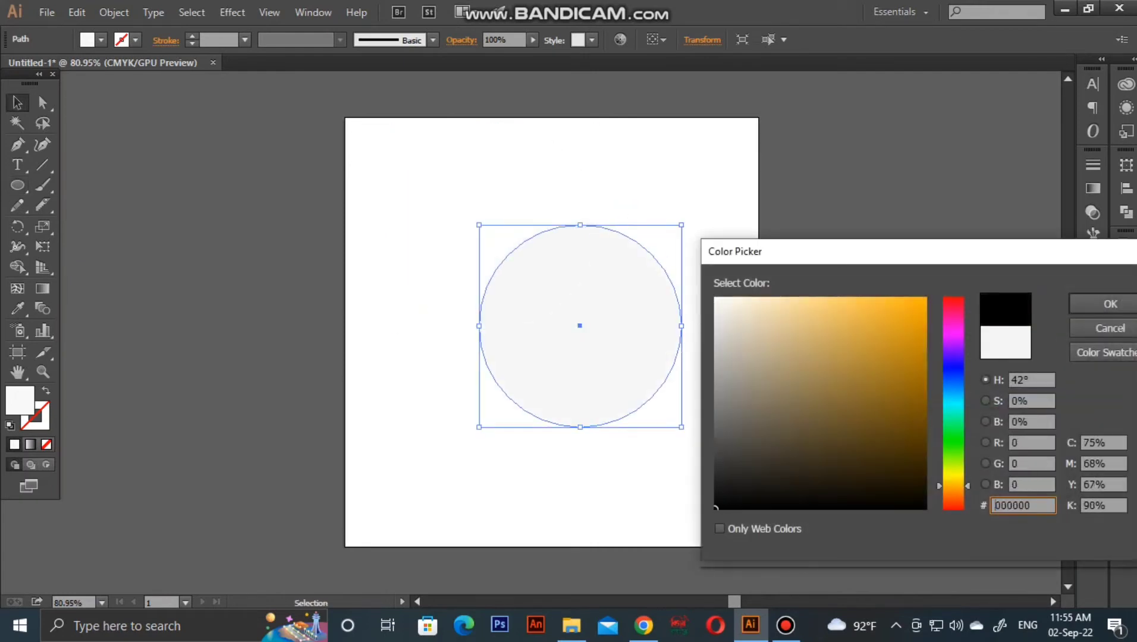
click(1111, 304)
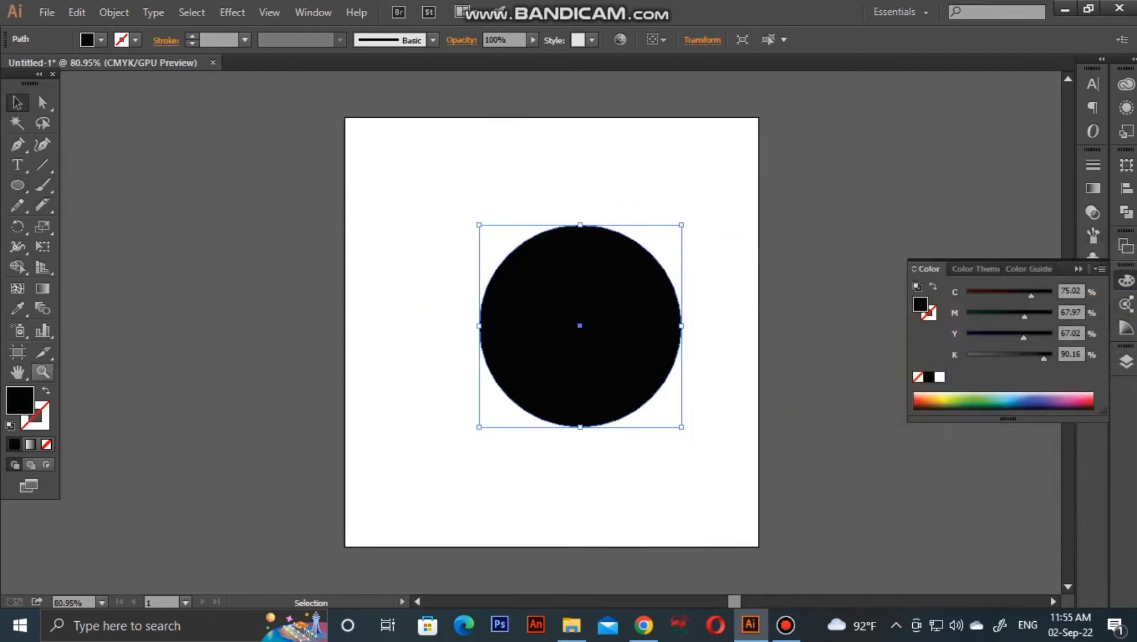
click(46, 391)
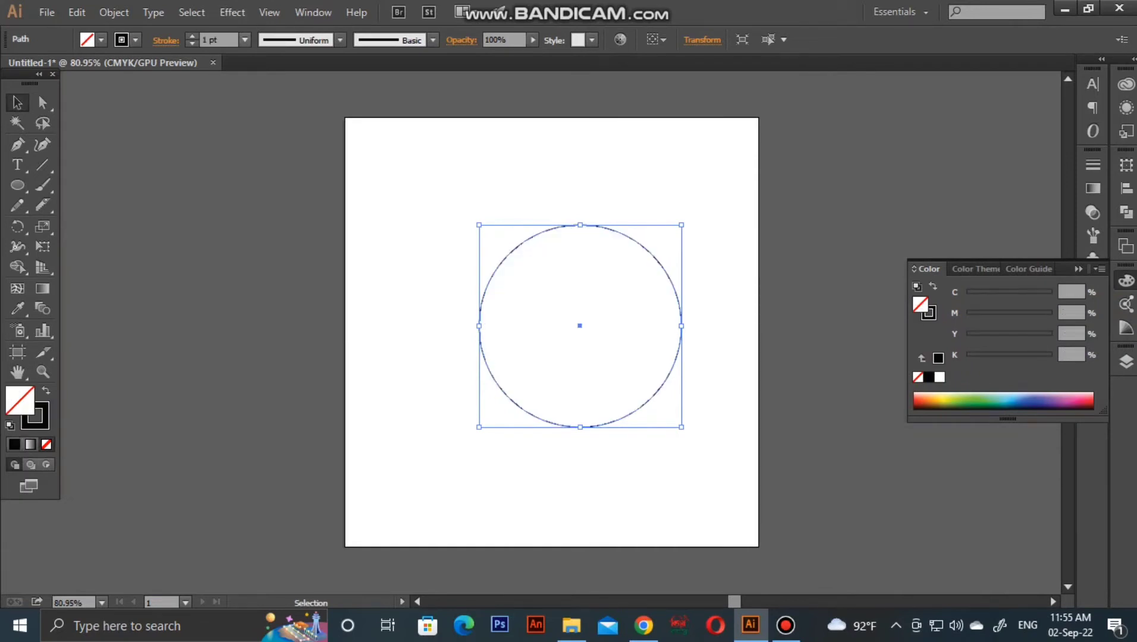
click(245, 40)
click(270, 261)
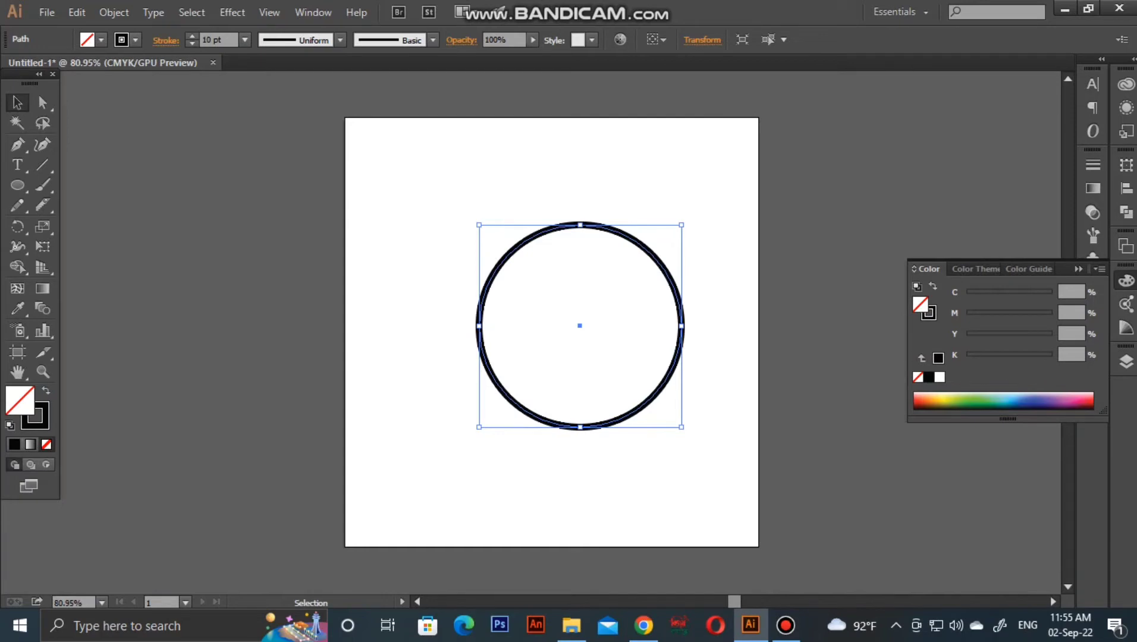
key(ctrl+shift+a)
click(42, 205)
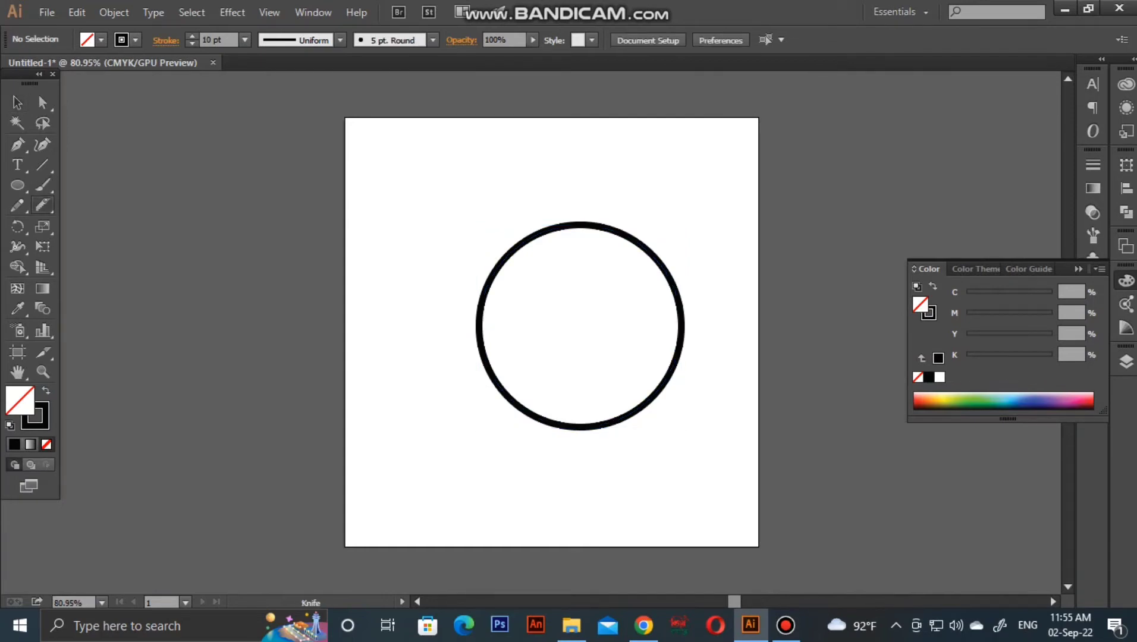
- Slice the circle with a Knife cut curving from lower left to upper right
click(105, 245)
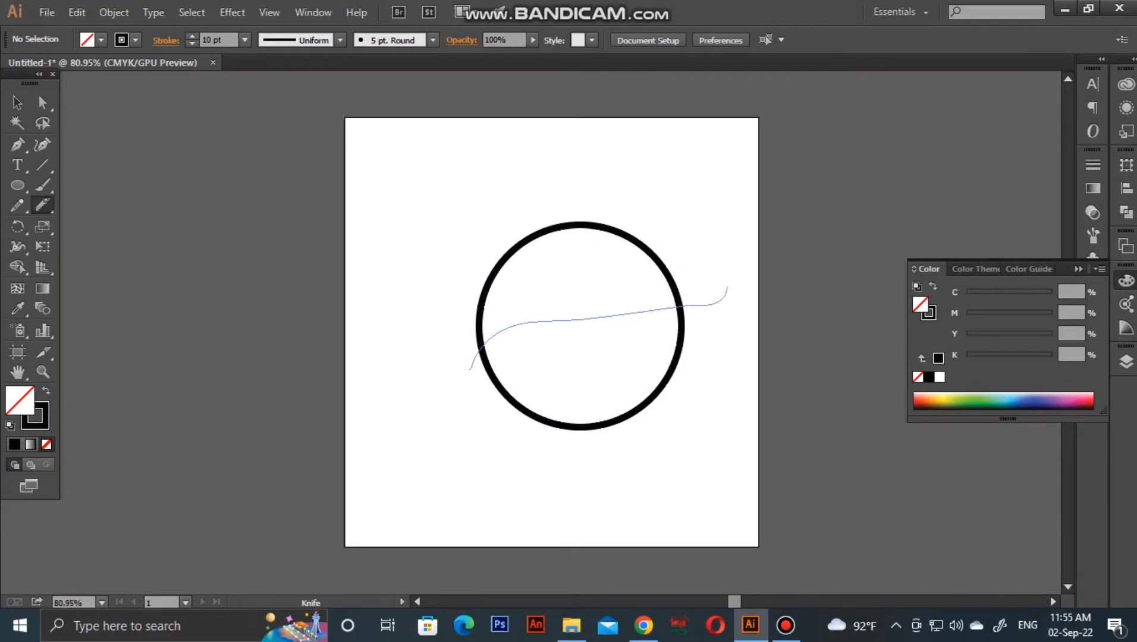
drag(470, 362, 729, 286)
key(ctrl+shift+a)
drag(478, 385, 707, 311)
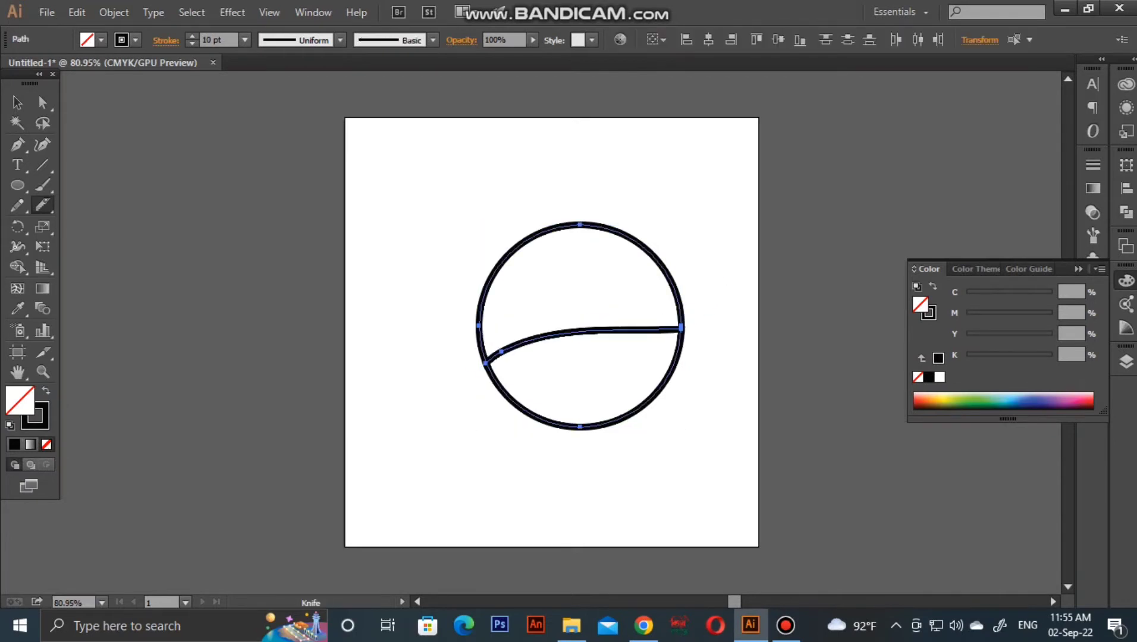
key(ctrl+shift+a)
mouse_move(465, 387)
mouse_down()
mouse_move(494, 348)
mouse_move(673, 262)
mouse_up()
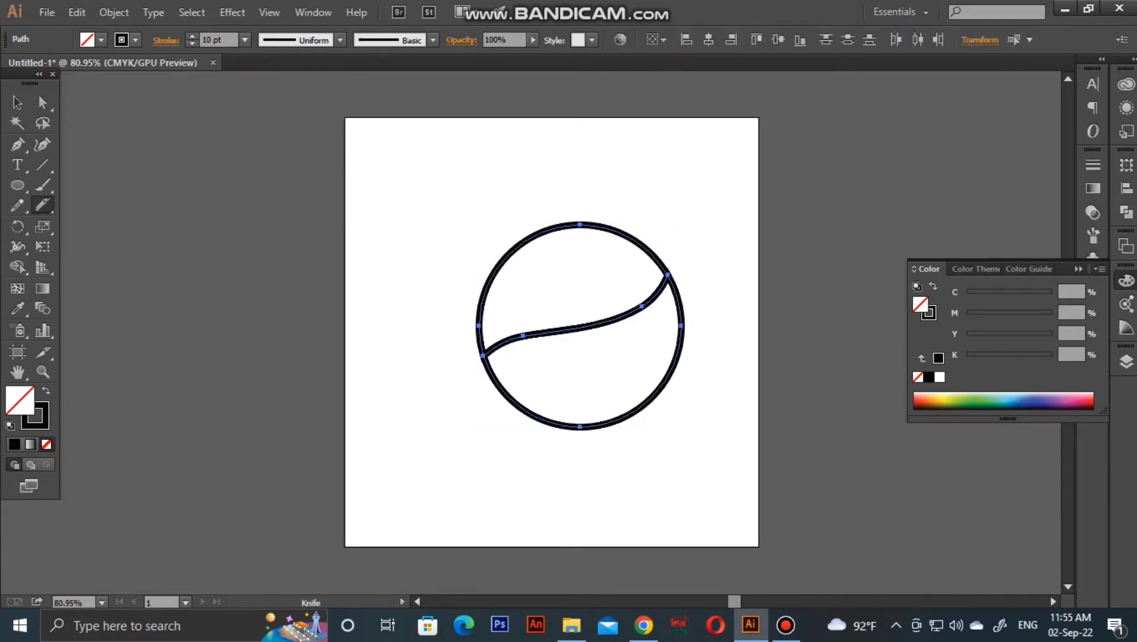
key(v)
key(ctrl+shift+a)
key(t)
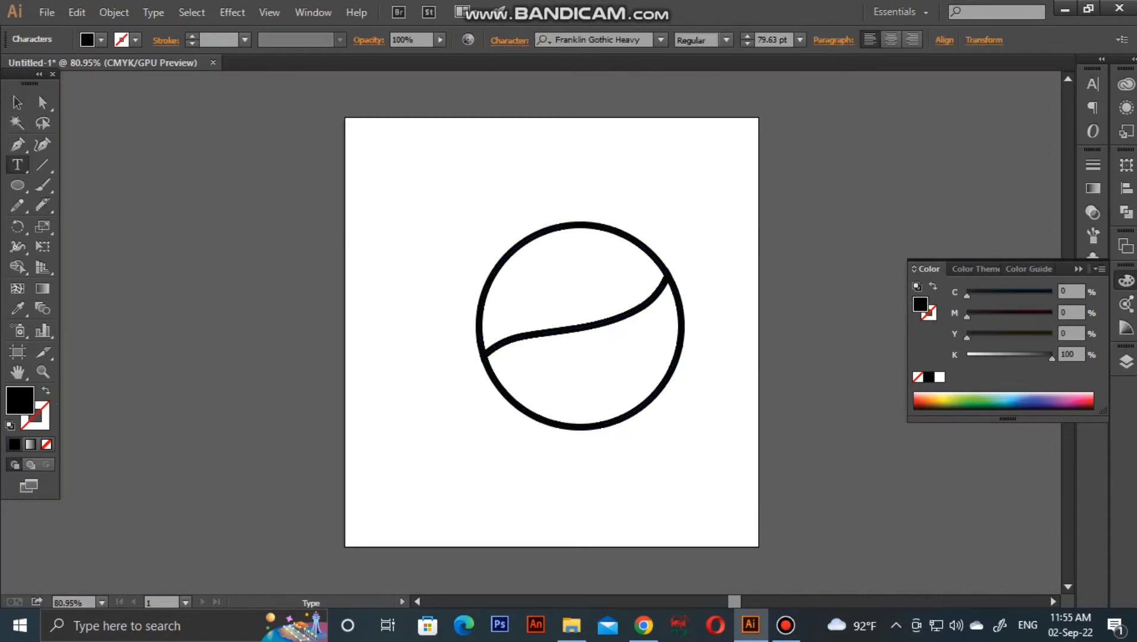
- Type LOVE and BIRD as separate text lines left of the circle
text(LOVE)
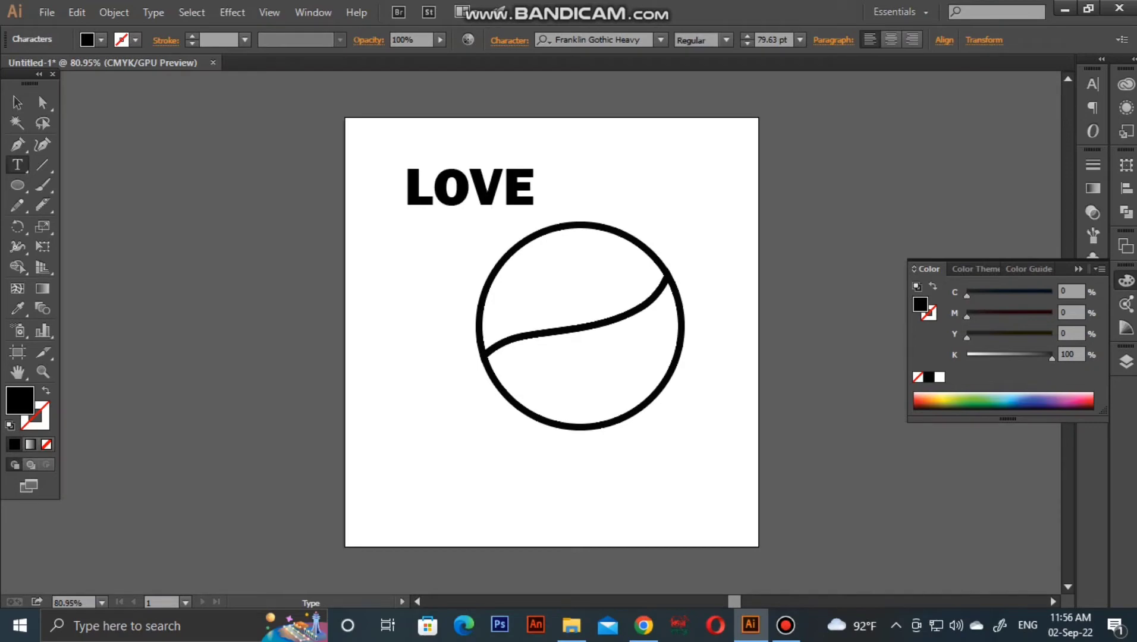
key(Escape)
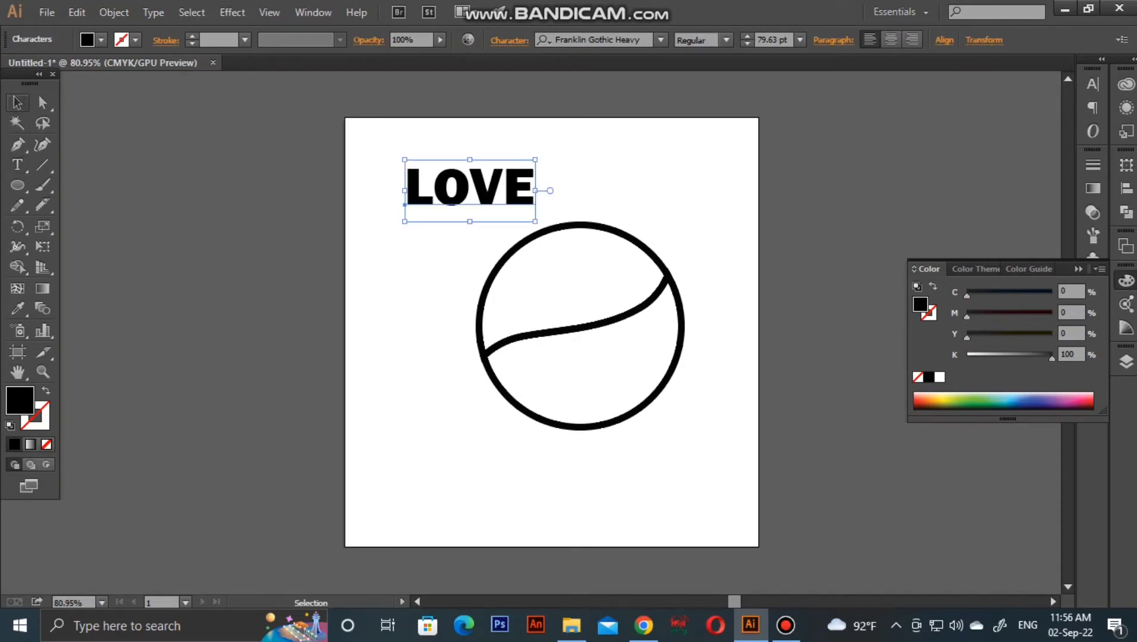
key(ctrl+shift+a)
key(t)
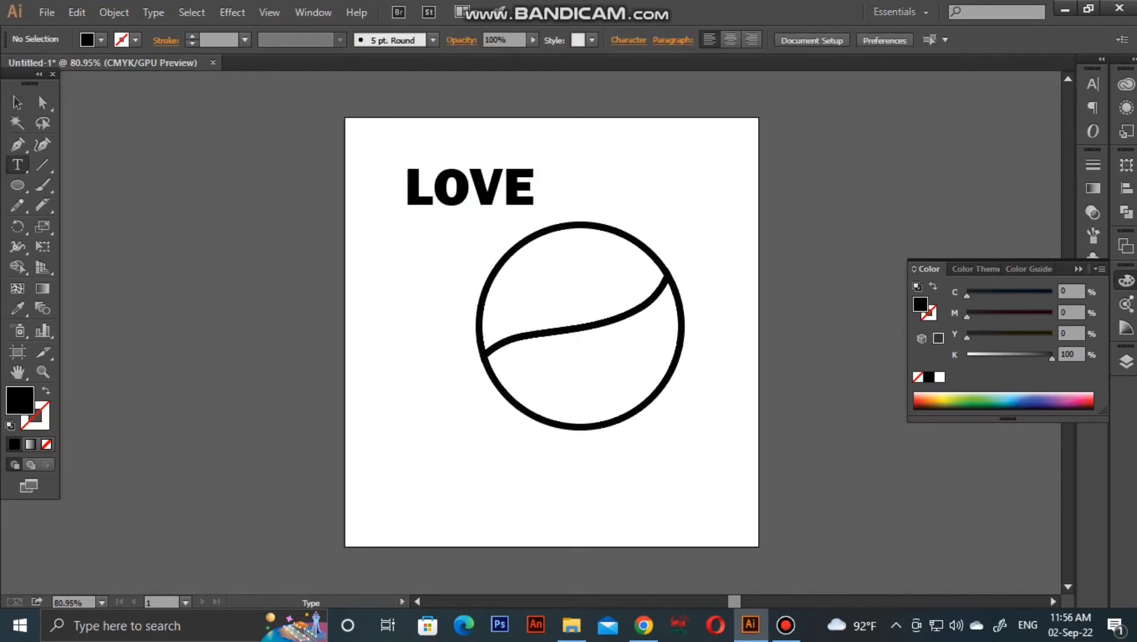
click(373, 247)
text(BI)
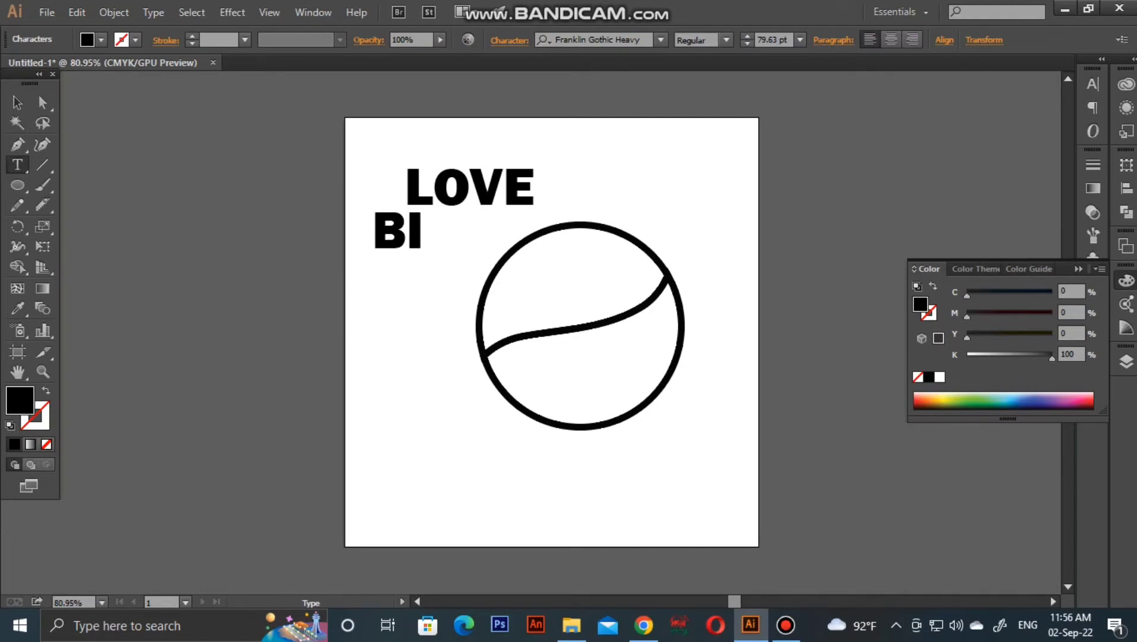
text(RD)
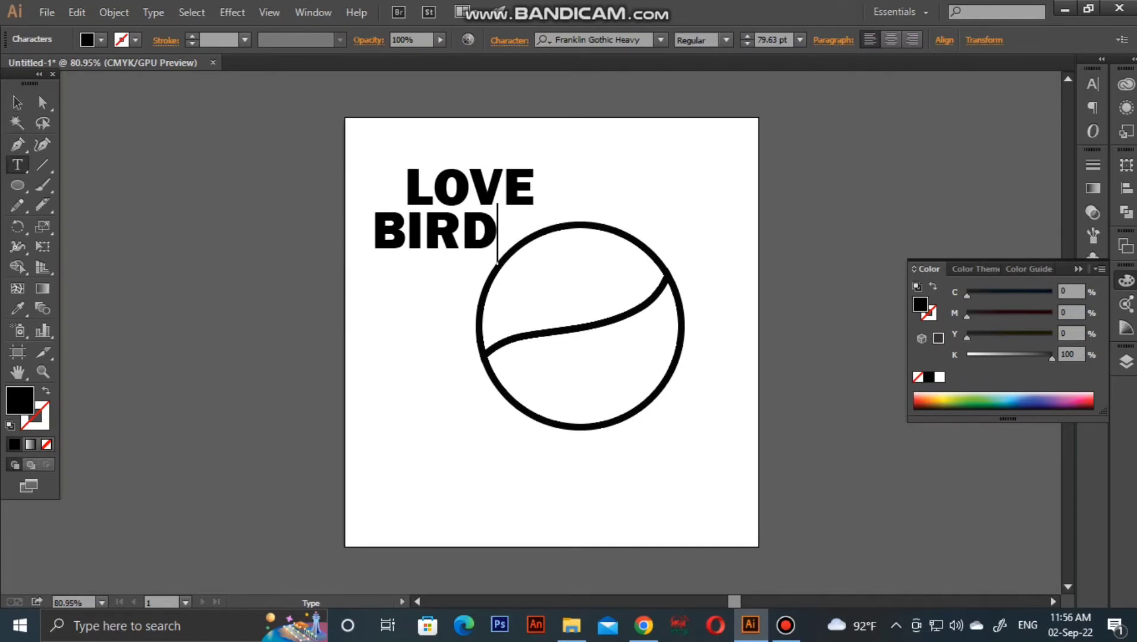
- Stack LOVE above BIRD against the circle's left edge
click(17, 103)
drag(435, 232, 383, 318)
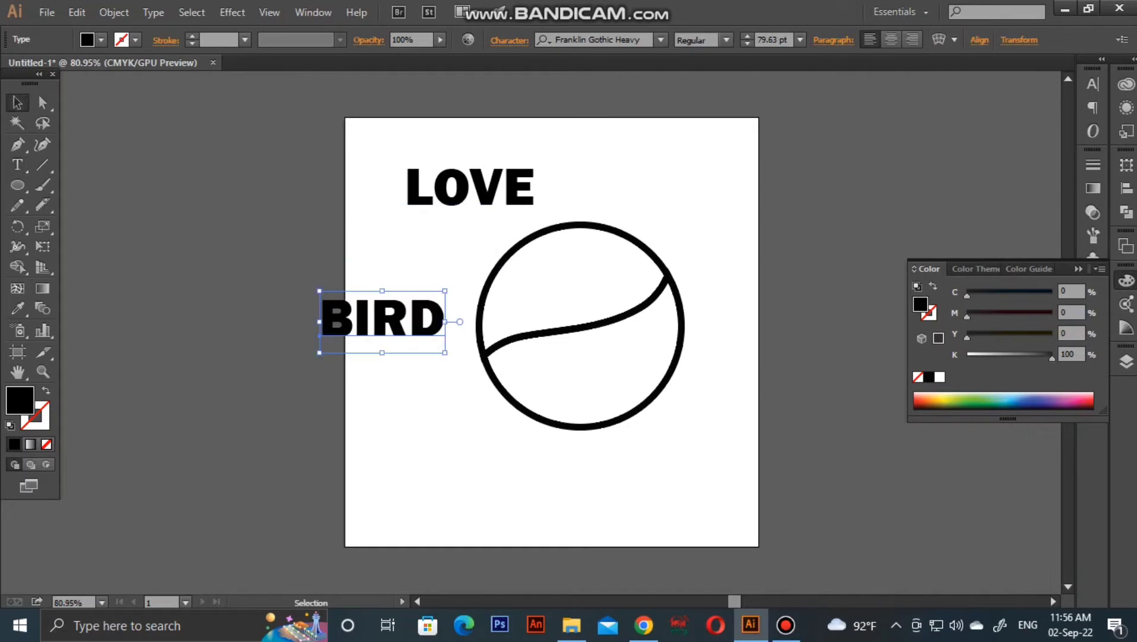
click(595, 488)
click(571, 331)
click(595, 488)
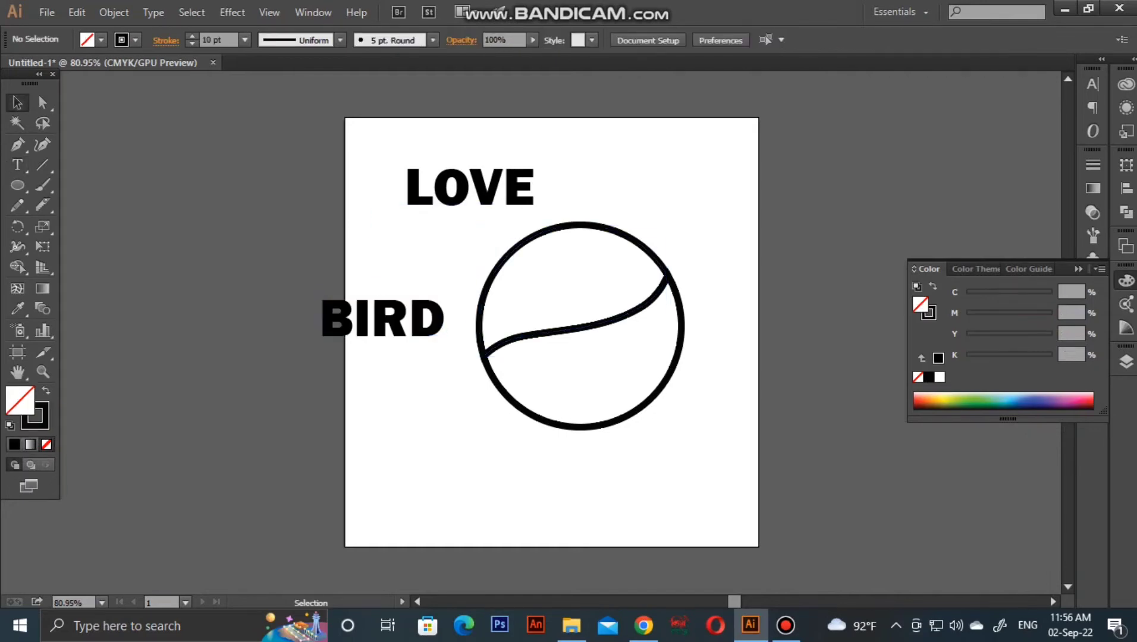
drag(383, 319, 369, 368)
mouse_move(469, 187)
mouse_down()
mouse_move(370, 326)
mouse_move(430, 330)
mouse_up()
shift+click(369, 368)
drag(410, 256, 529, 445)
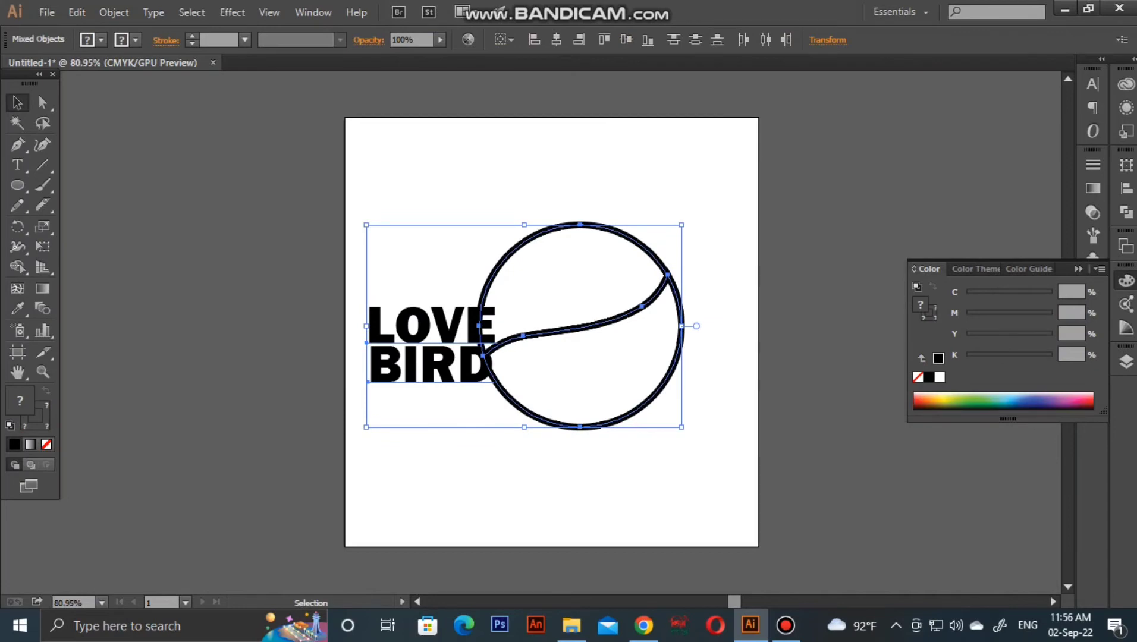
click(416, 410)
- Send the LOVE BIRD text behind the circle
click(416, 357)
right_click(442, 331)
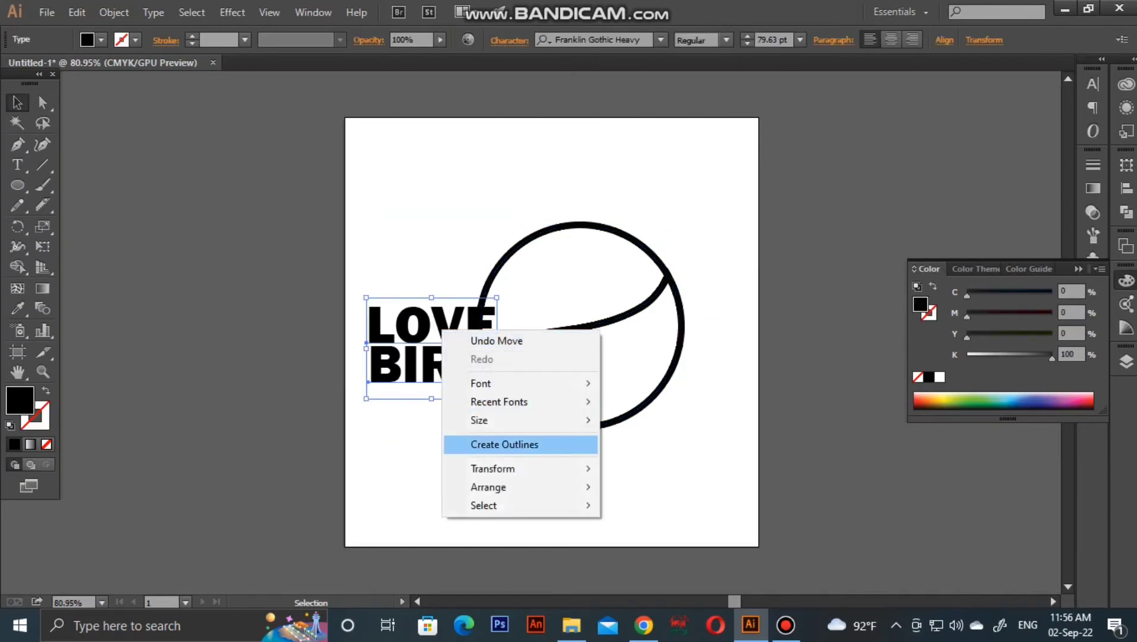
click(655, 541)
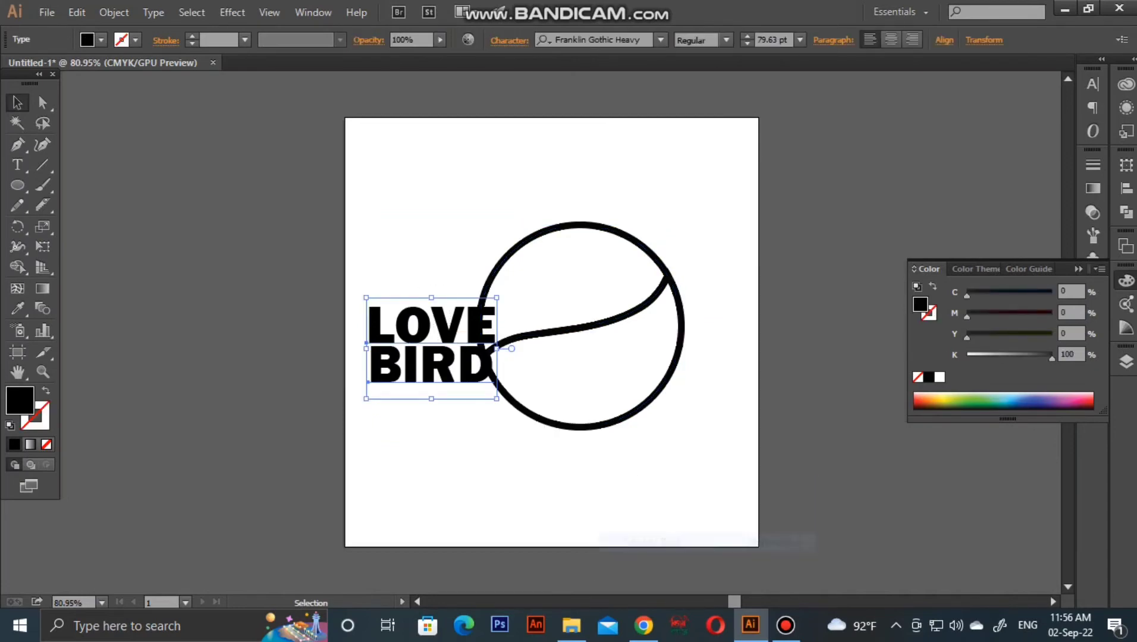
key(ctrl+shift+a)
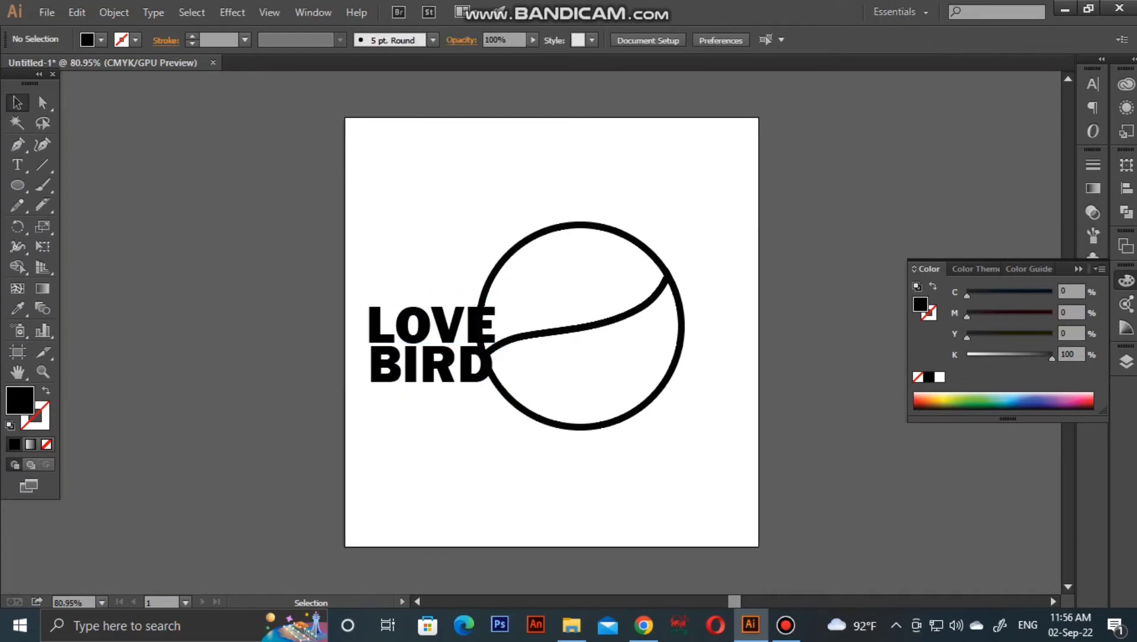
- Lift LOVE away from BIRD and select it with the circle's top half
mouse_move(429, 324)
mouse_down()
mouse_move(428, 284)
mouse_move(428, 295)
mouse_up()
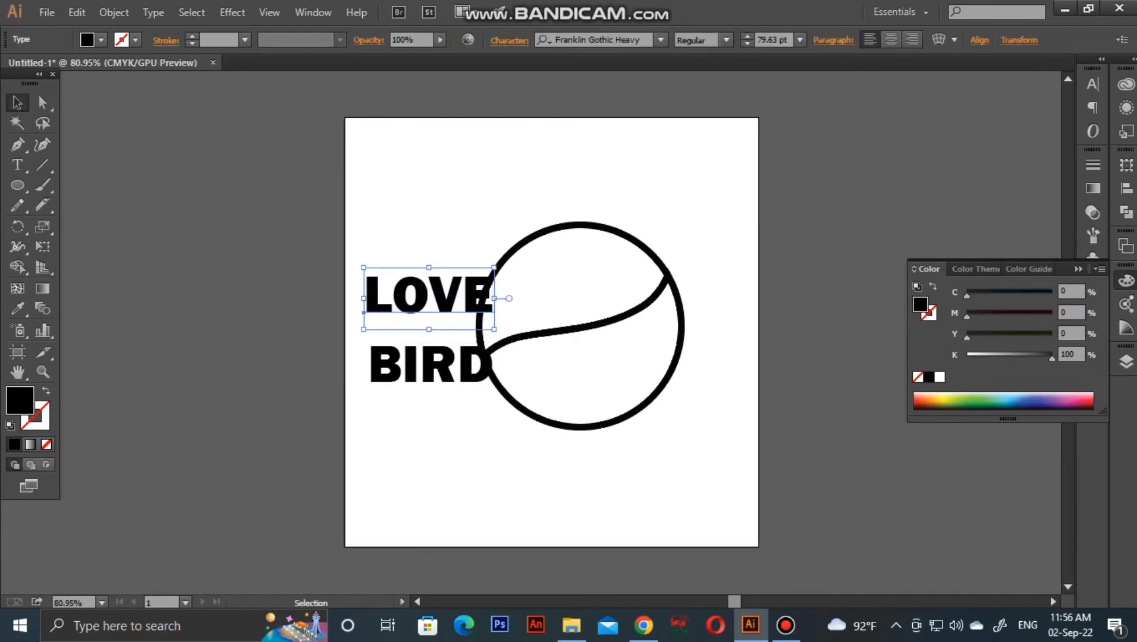
key(ctrl+shift+a)
click(595, 322)
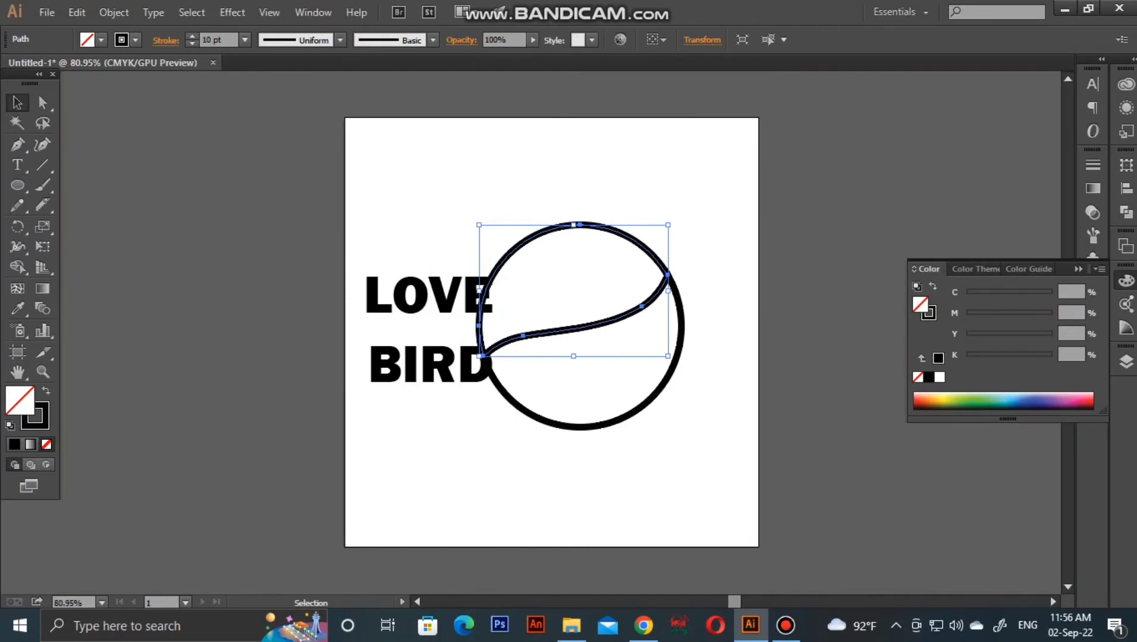
mouse_move(407, 204)
mouse_down()
mouse_move(480, 256)
mouse_move(506, 299)
mouse_up()
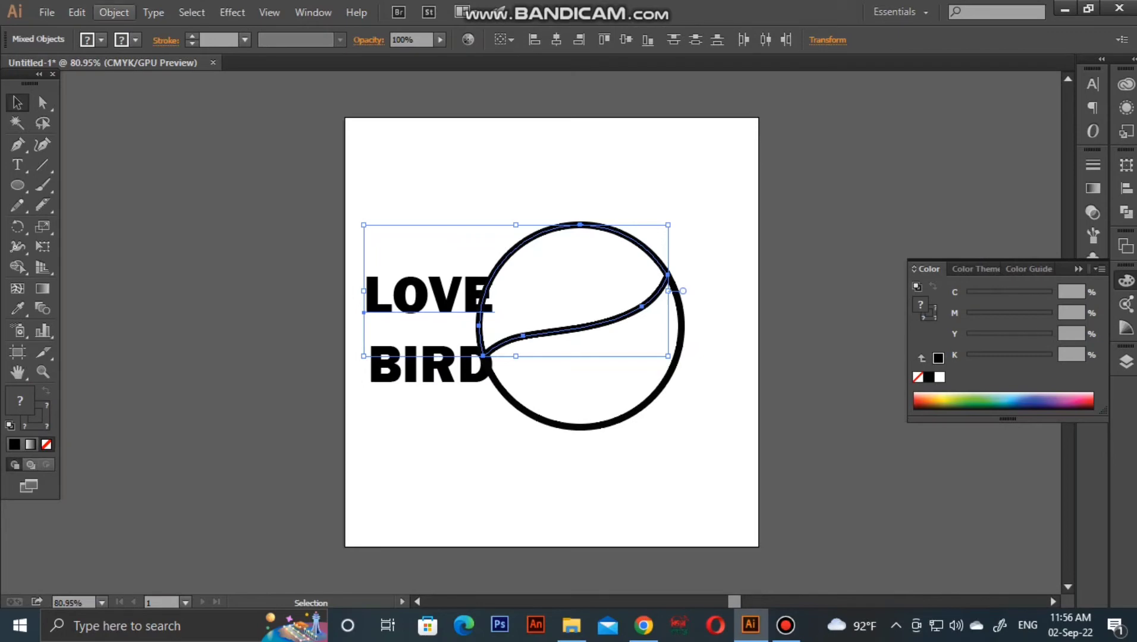
click(154, 12)
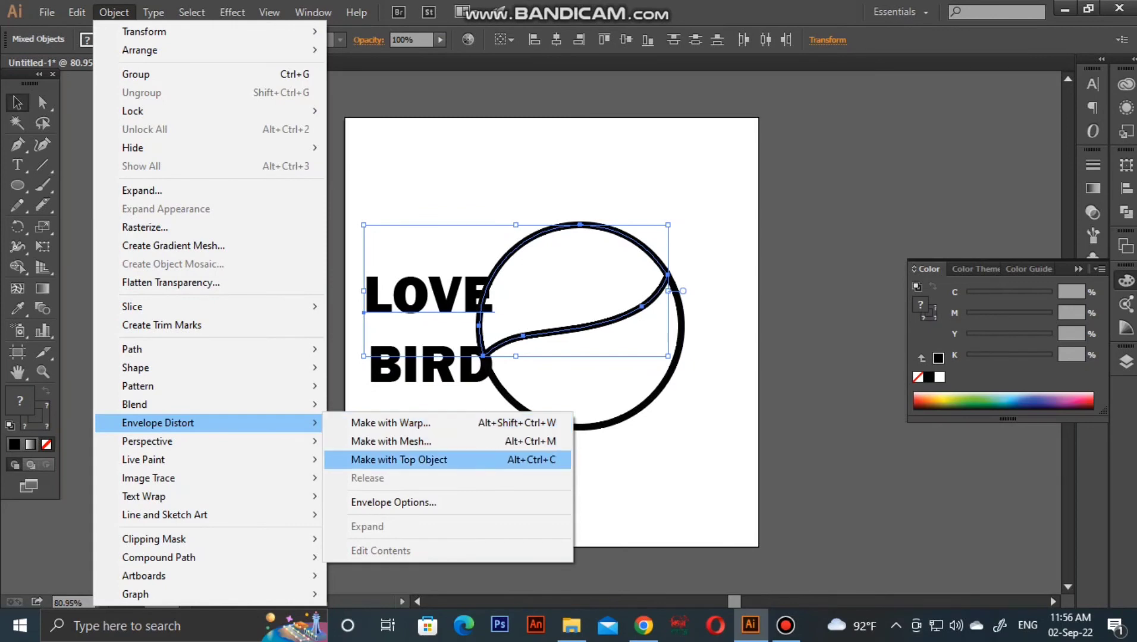
- Envelope-distort LOVE into the circle's top half and BIRD into the bottom half
click(399, 460)
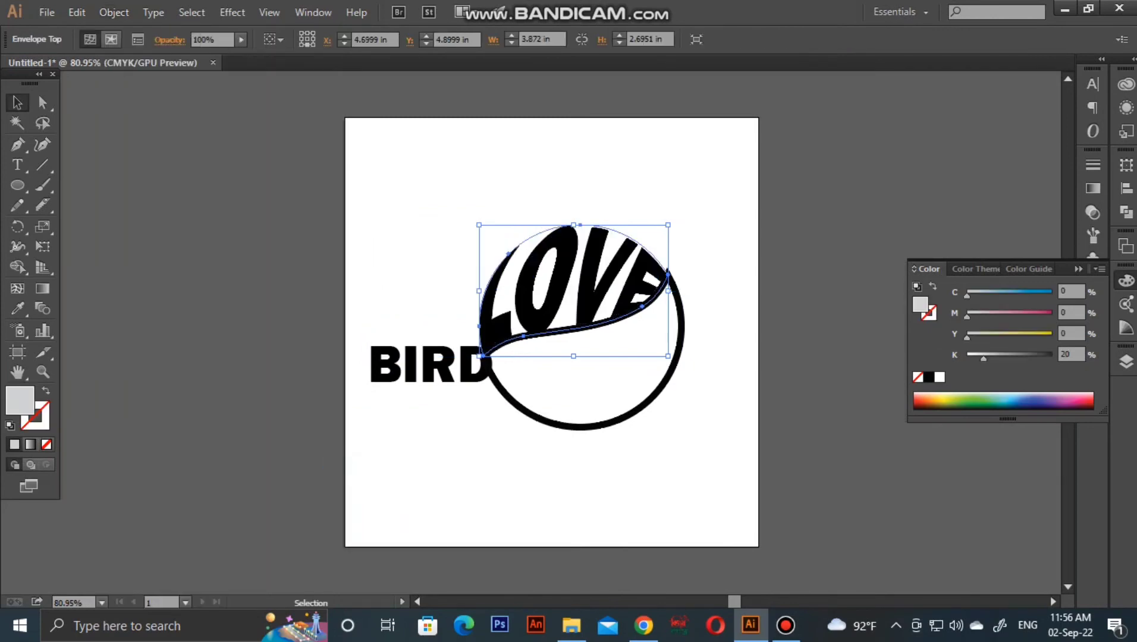
key(ctrl+shift+a)
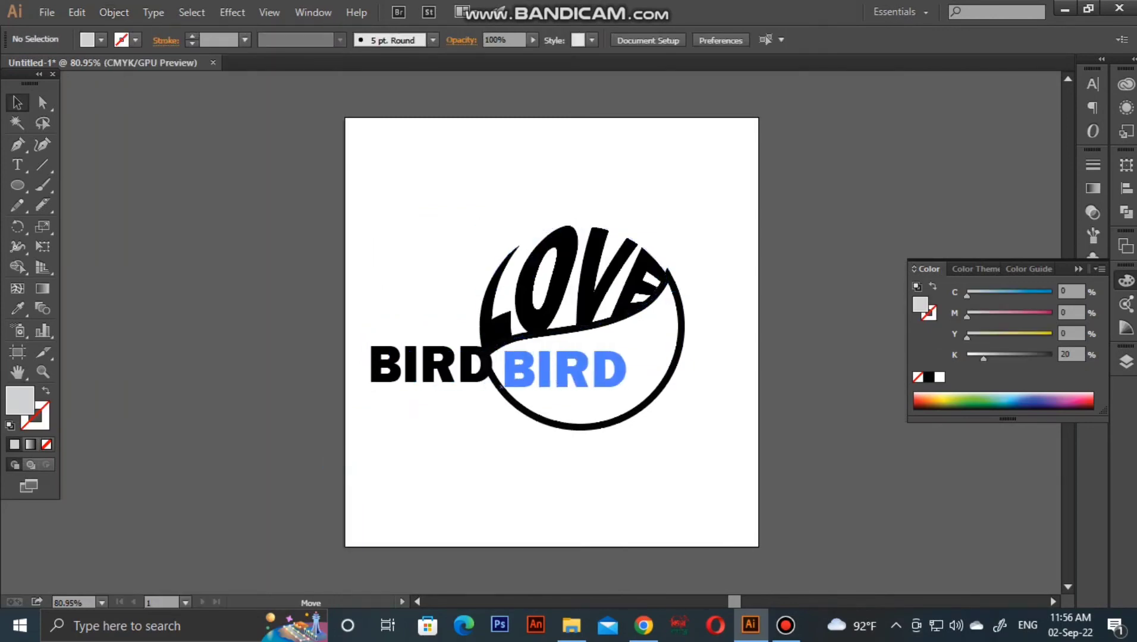
drag(428, 364, 556, 387)
shift+click(681, 368)
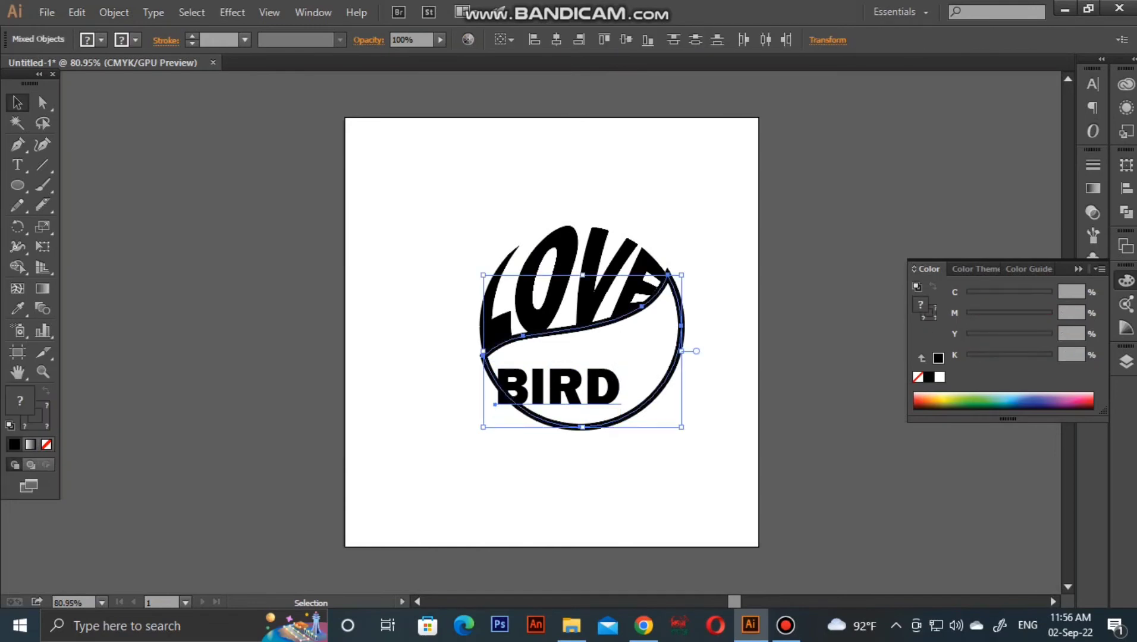
click(114, 12)
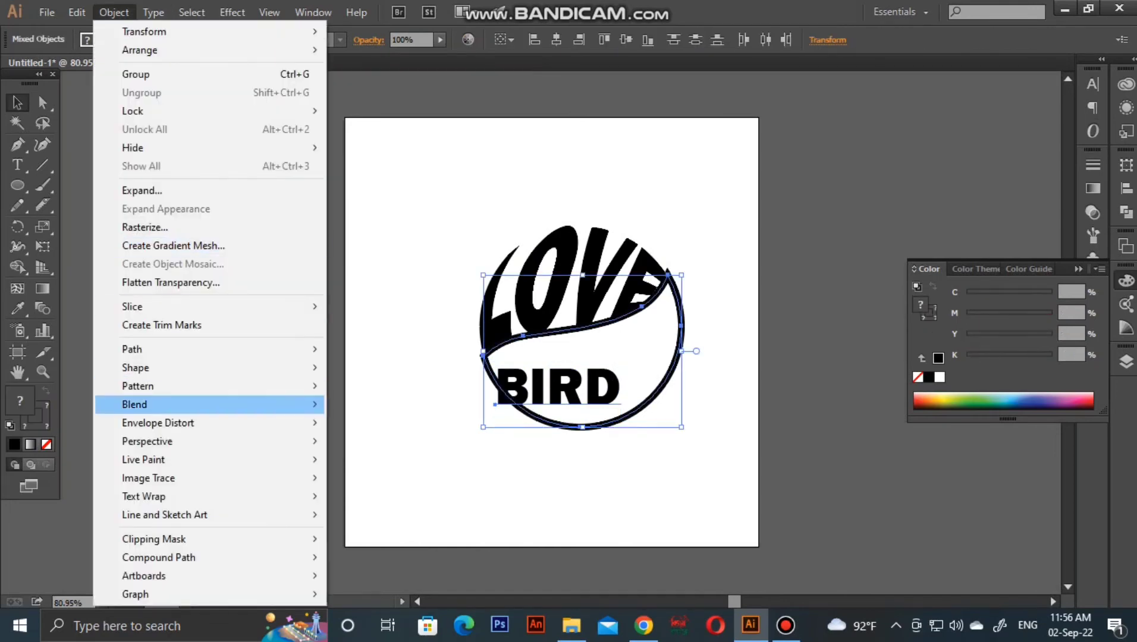
click(399, 459)
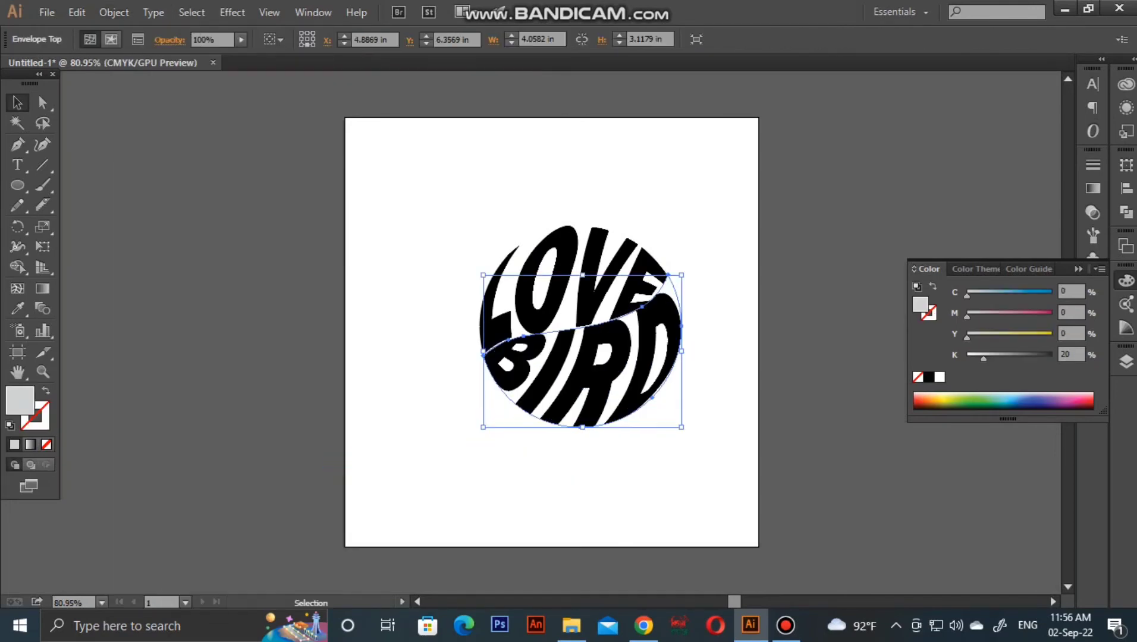
- Select both warped words together
click(725, 226)
drag(725, 226, 526, 439)
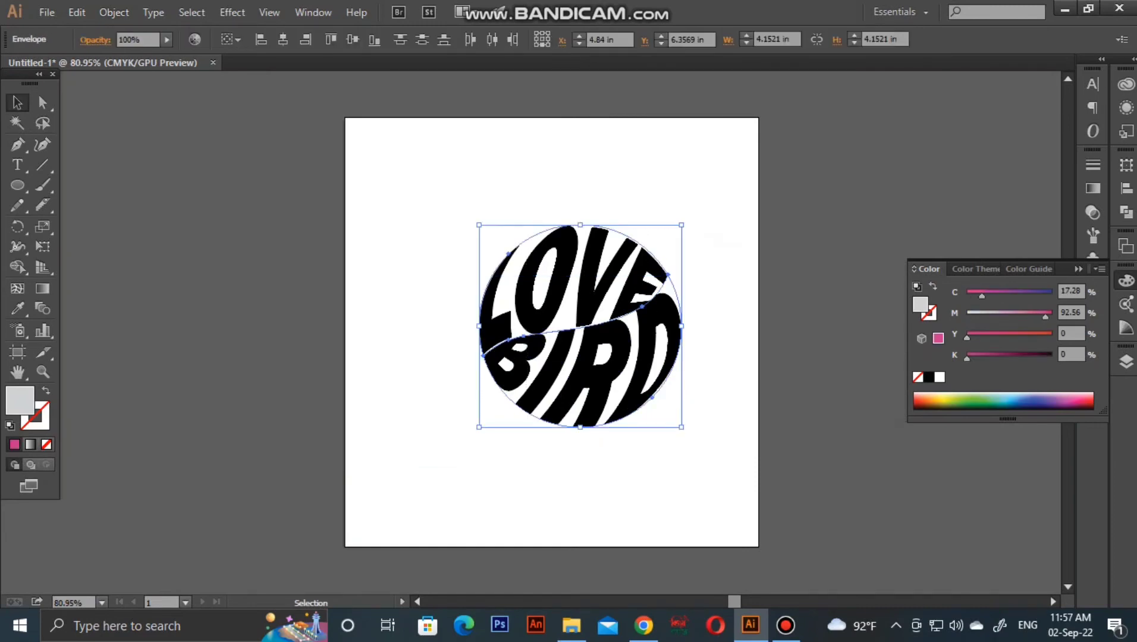
click(113, 12)
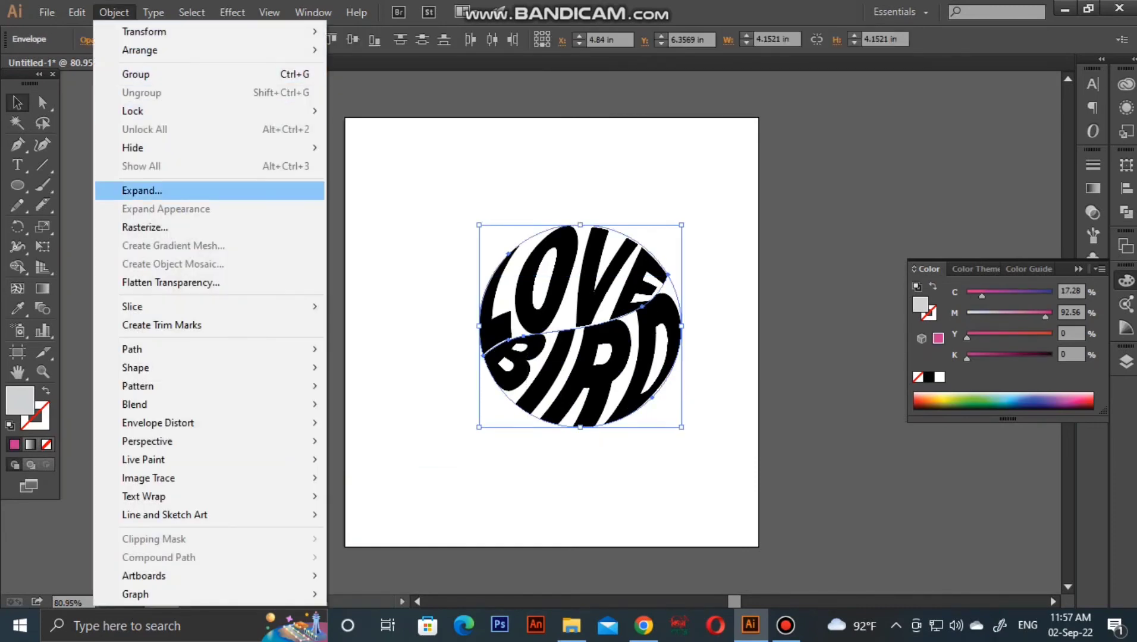
- Expand the envelopes into plain shapes and fill them pink D63CA3
click(142, 190)
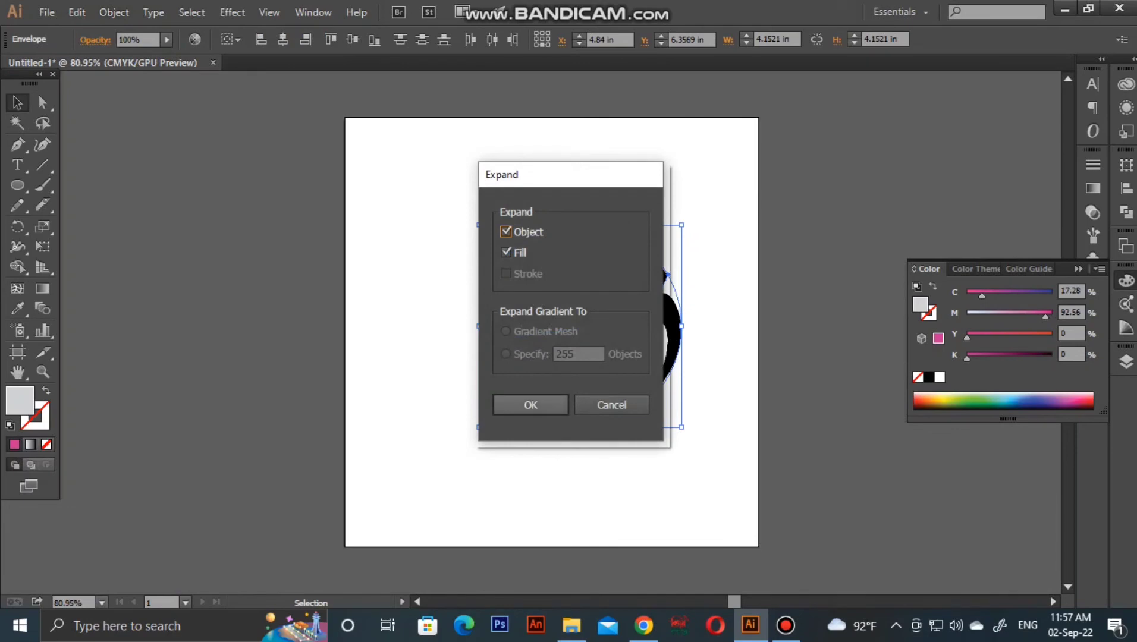
key(Return)
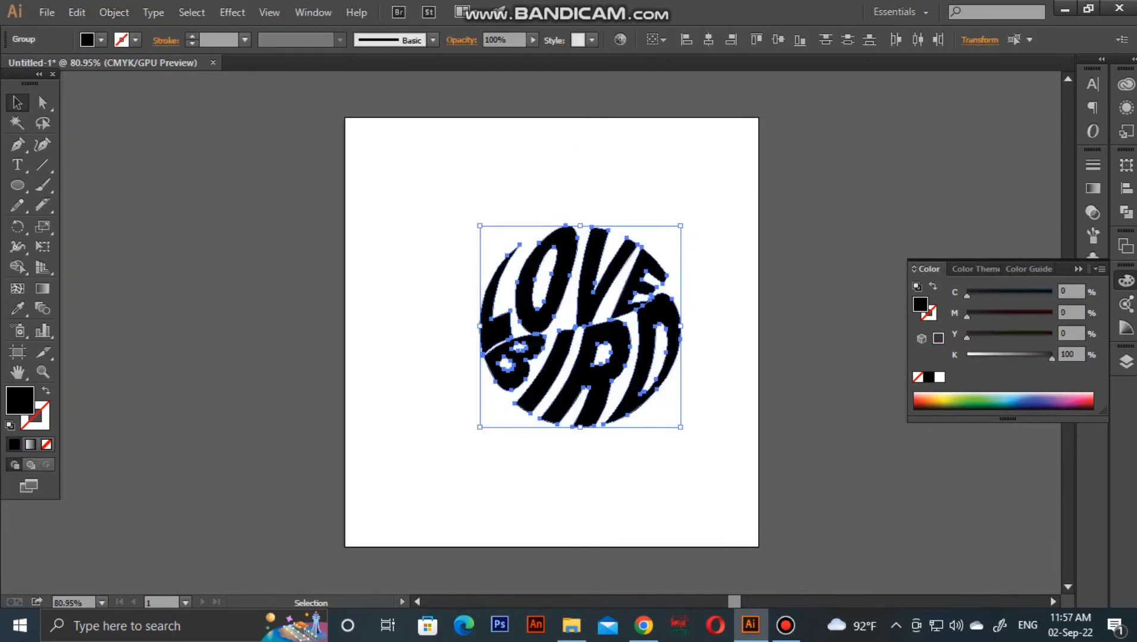
double_click(920, 305)
text(D81D99)
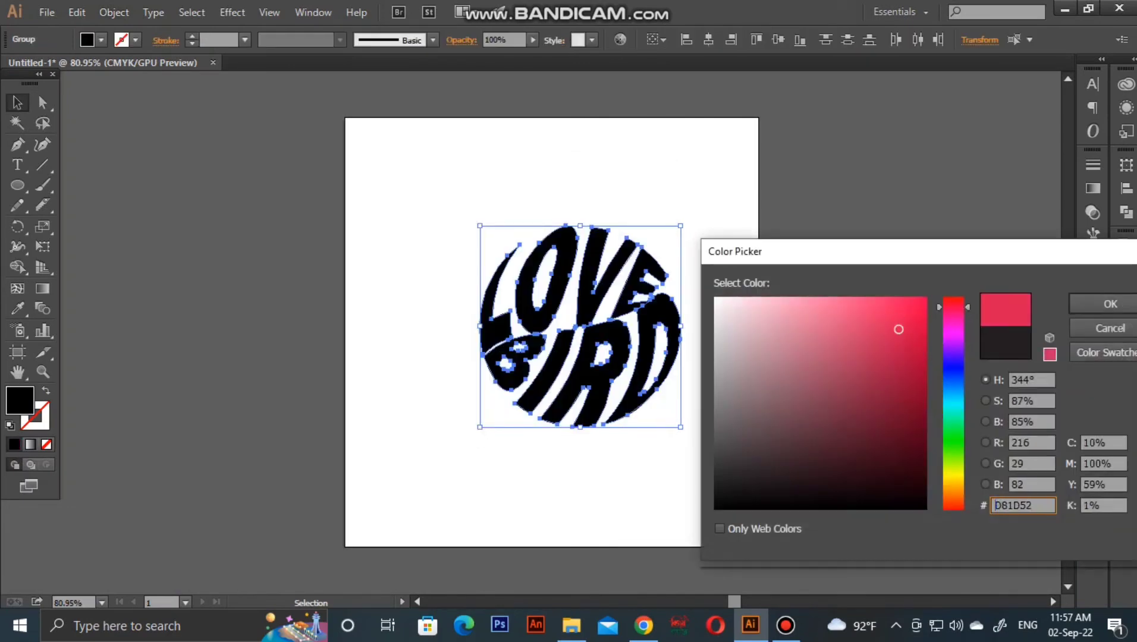
click(867, 330)
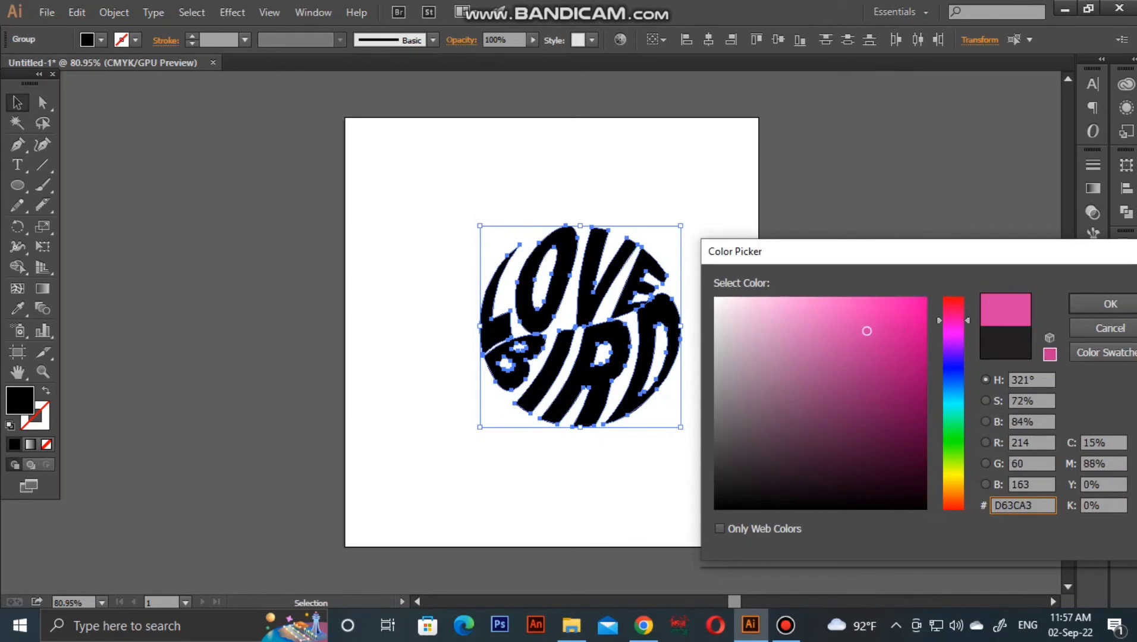
click(1111, 304)
- Move and enlarge the pink LOVE BIRD artwork, then delete it from the artboard
mouse_move(743, 186)
mouse_down()
mouse_move(513, 395)
mouse_move(473, 382)
mouse_up()
click(416, 464)
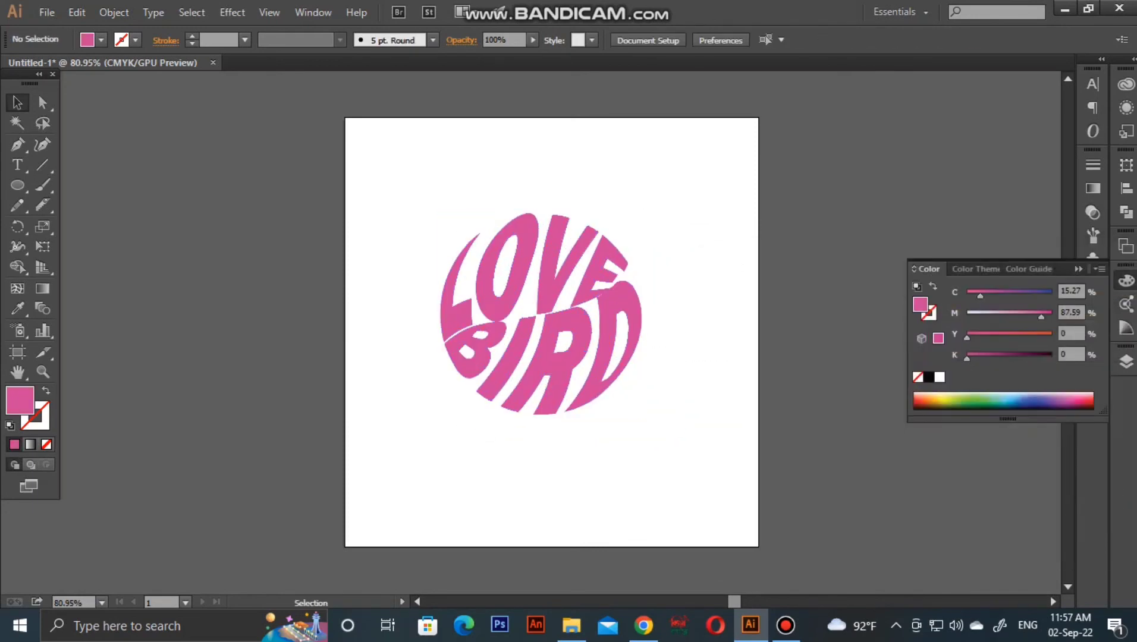
drag(701, 456, 456, 245)
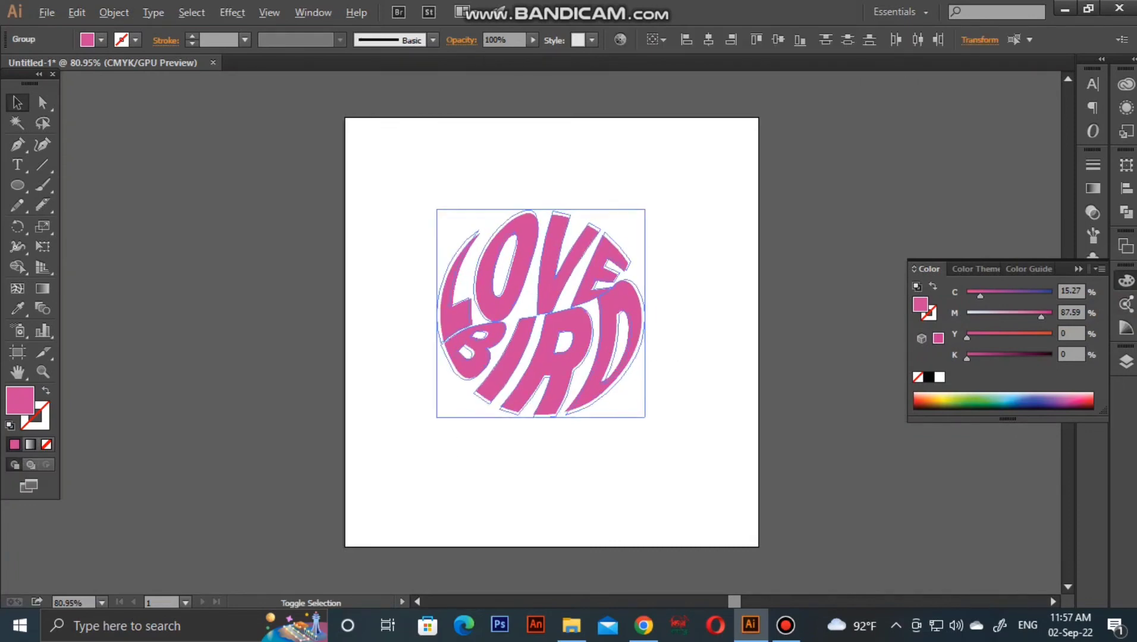
drag(645, 418, 678, 446)
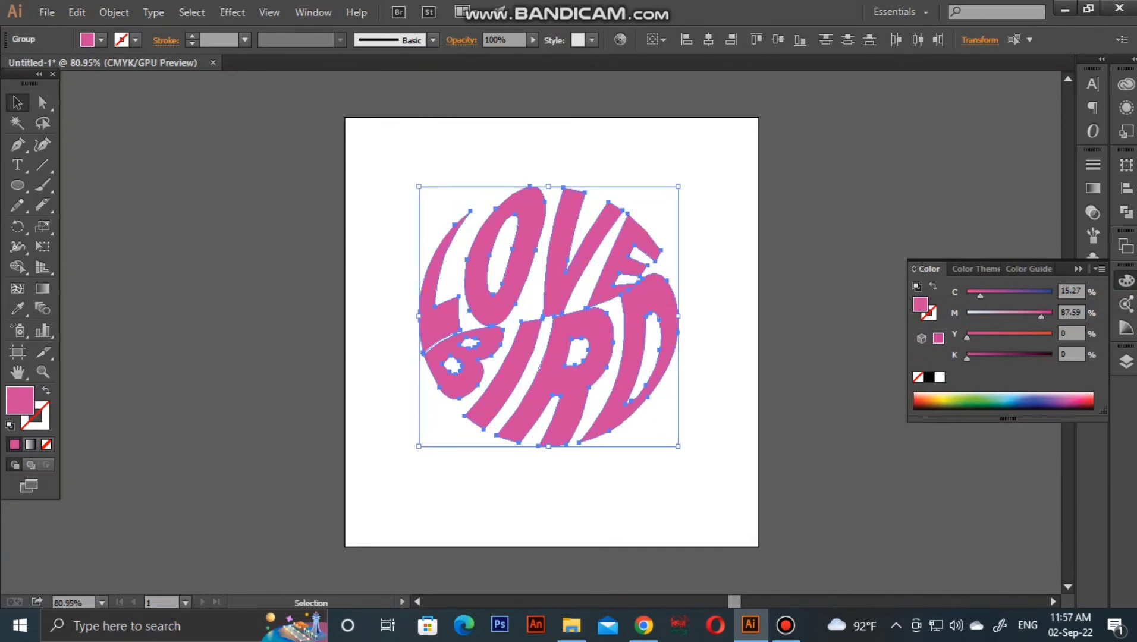
key(ctrl+shift+a)
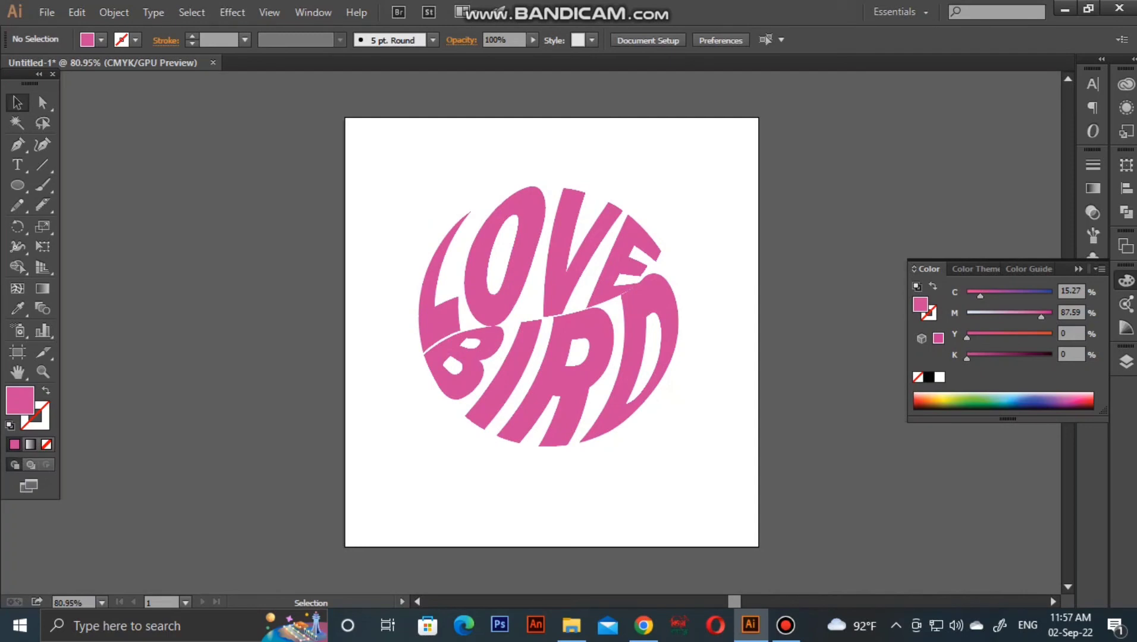
key(ctrl+a)
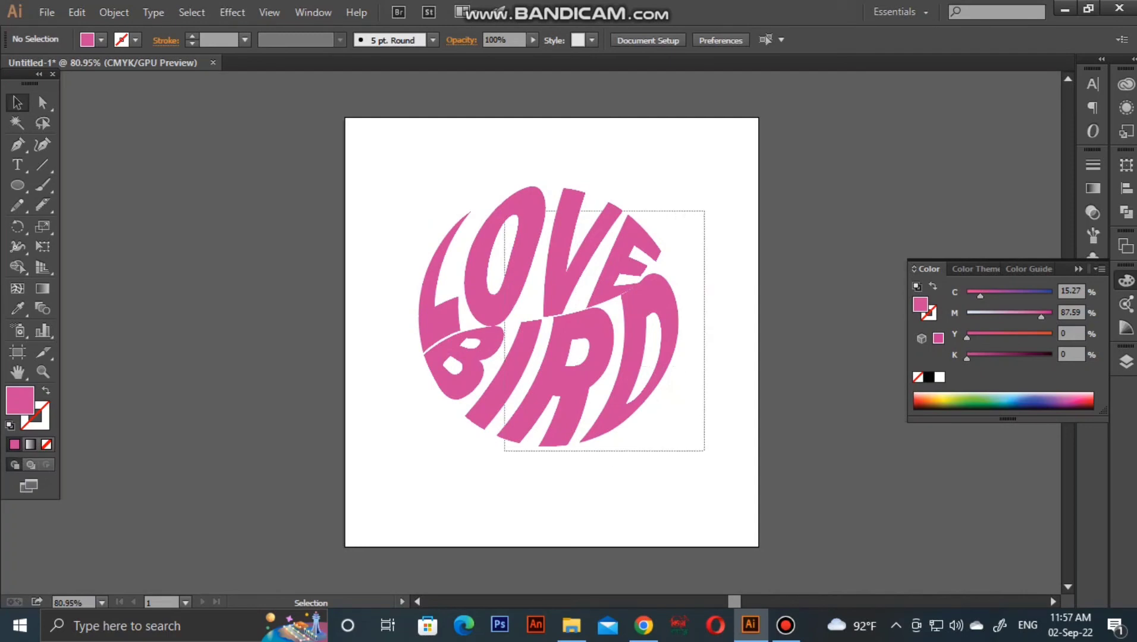
key(Delete)
- Type THANKS near the artboard centre in GREEN NATURE and scale it up slightly
click(17, 165)
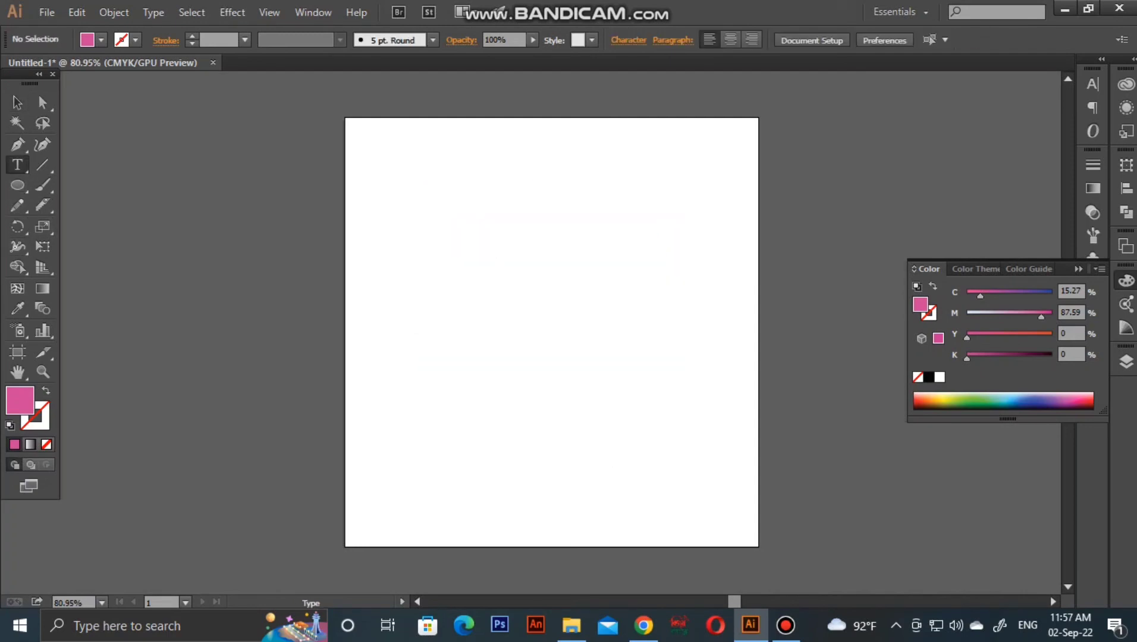
click(496, 291)
text(T)
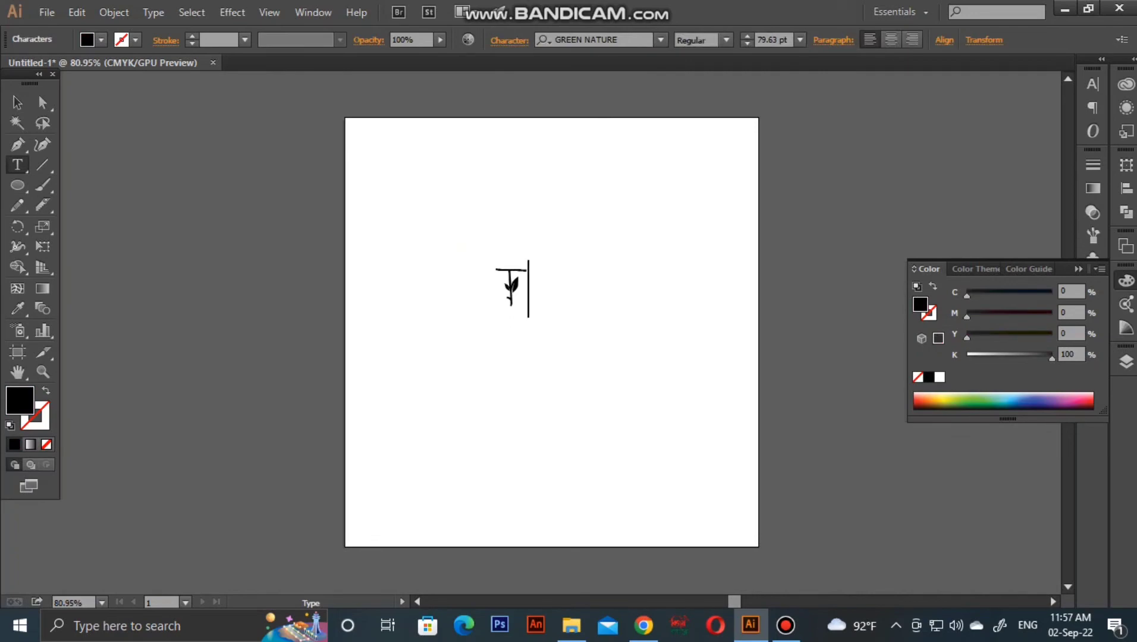
text(HANKS)
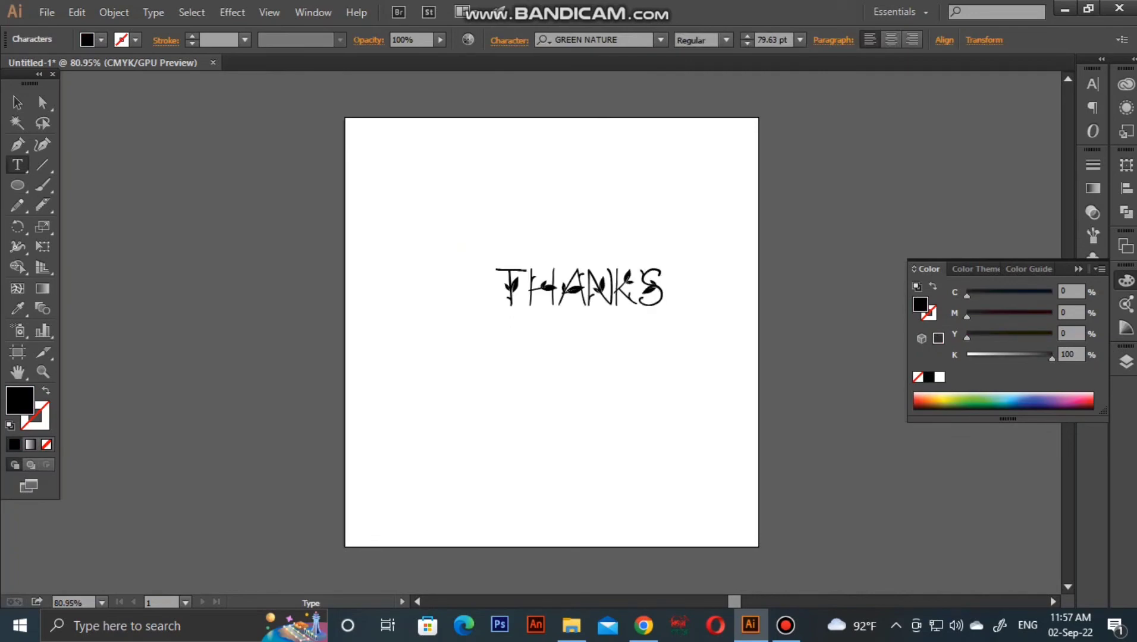
key(Escape)
drag(571, 289, 549, 289)
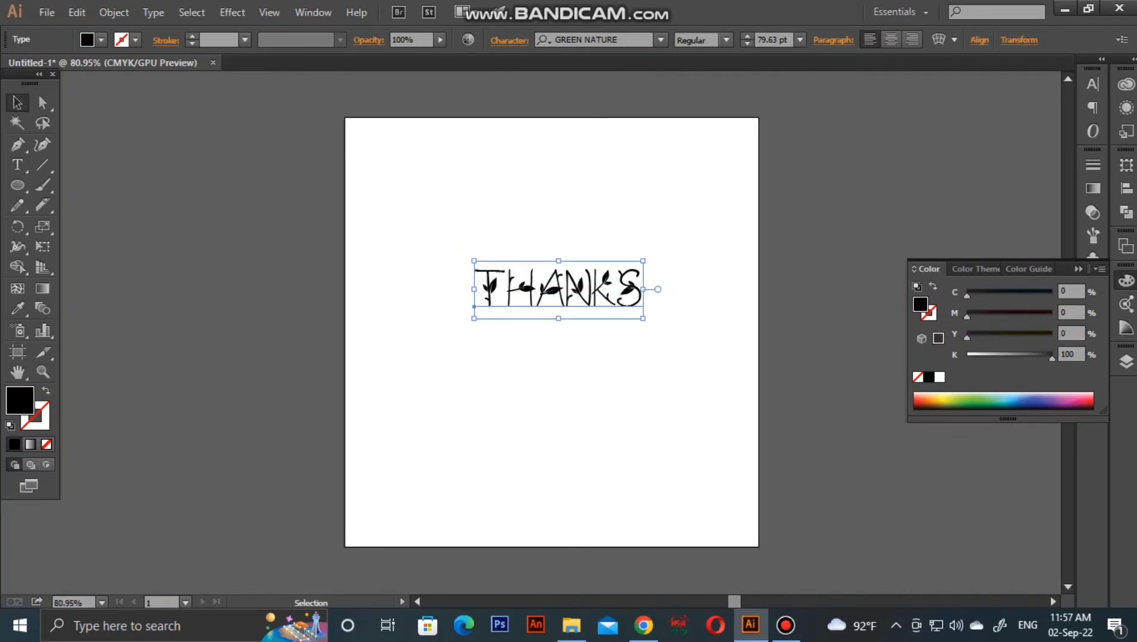
drag(643, 318, 656, 329)
key(ctrl+shift+a)
click(42, 205)
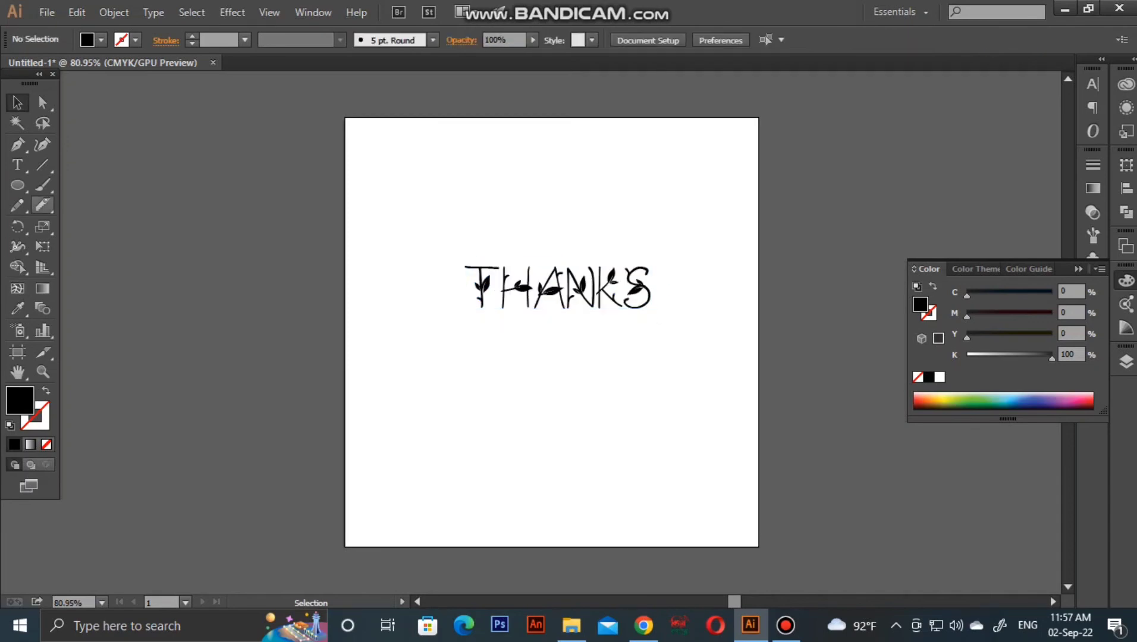